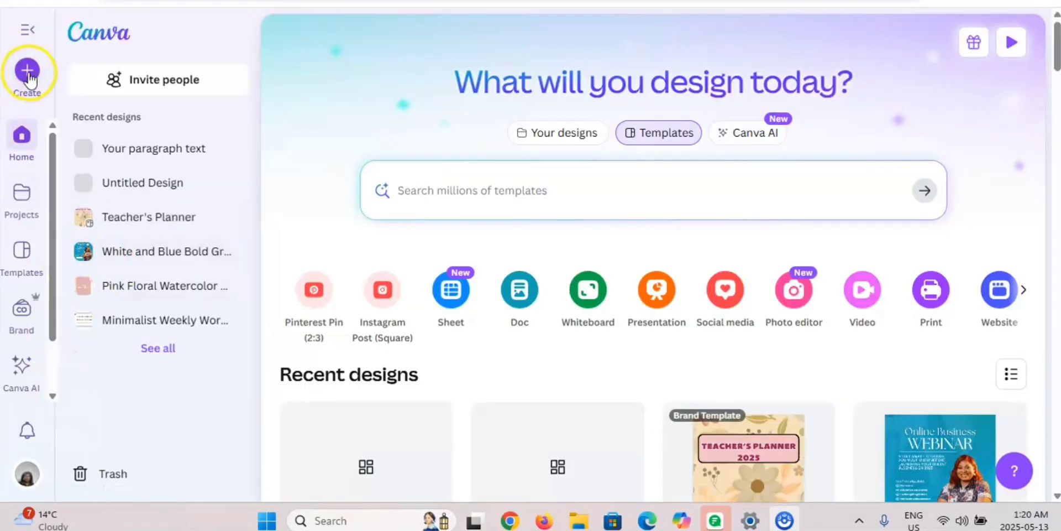
Create a new blank design with a custom size of 2000 × 2000 px.
left_click(28, 71)
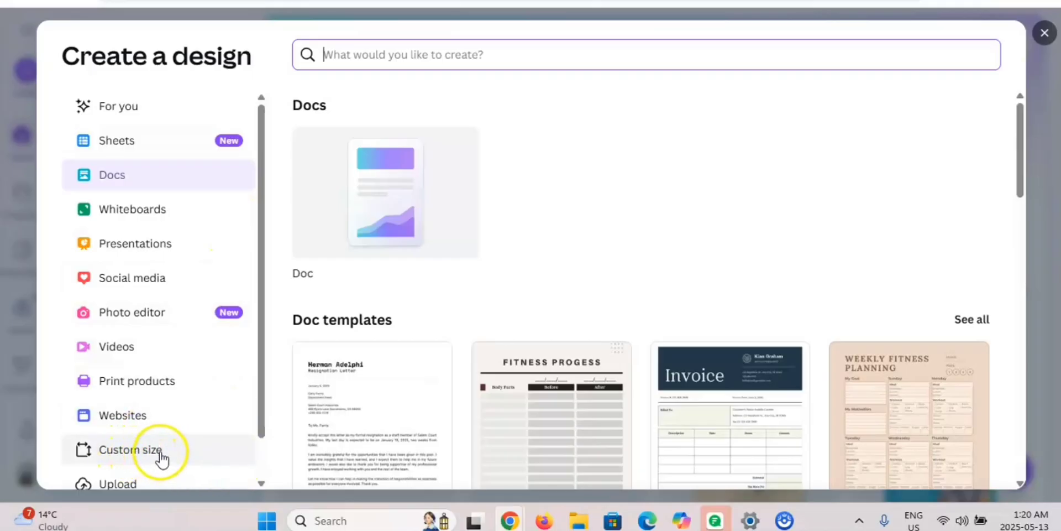
left_click(162, 459)
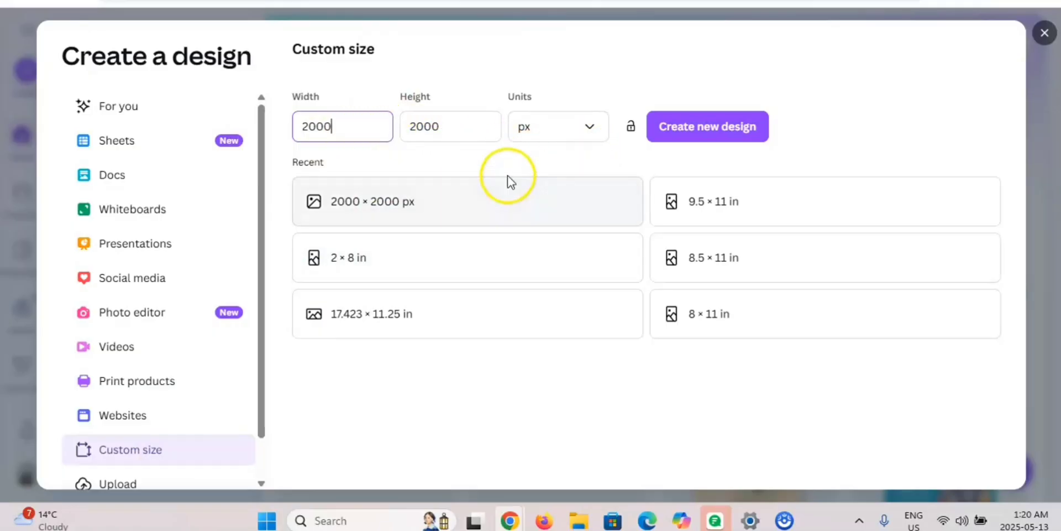
left_click(694, 129)
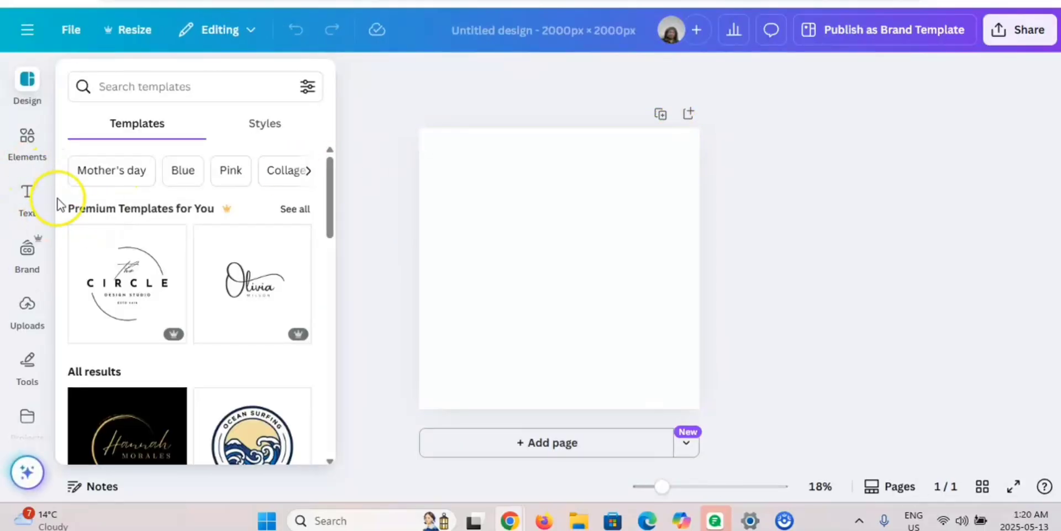
Name the design "Stickers" and delete the stray sticky note from the page.
left_click(33, 195)
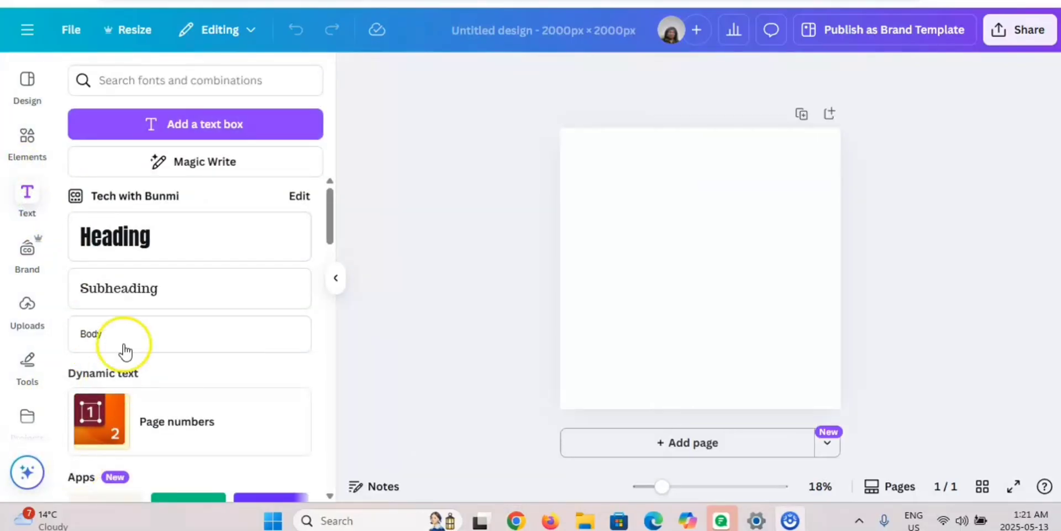
left_click(597, 29)
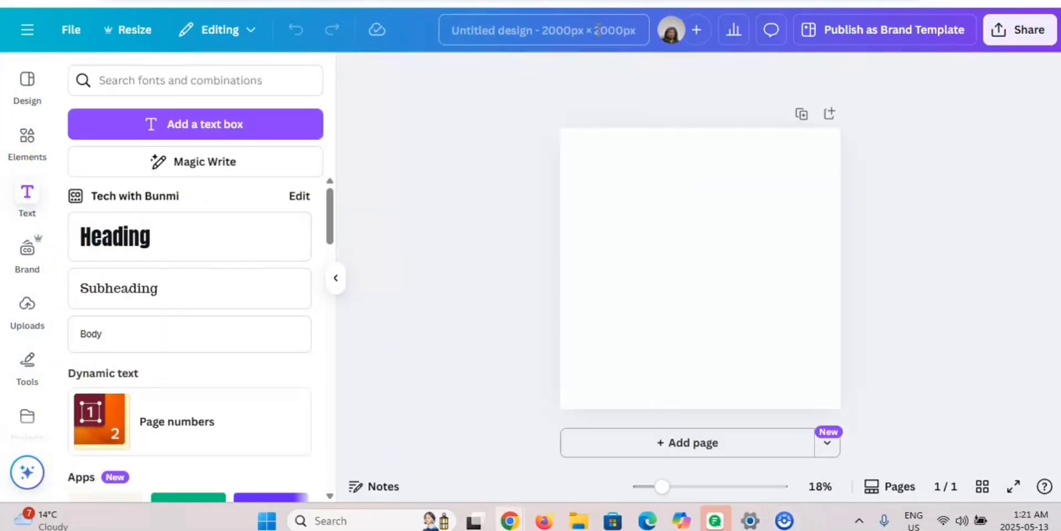
key("s")
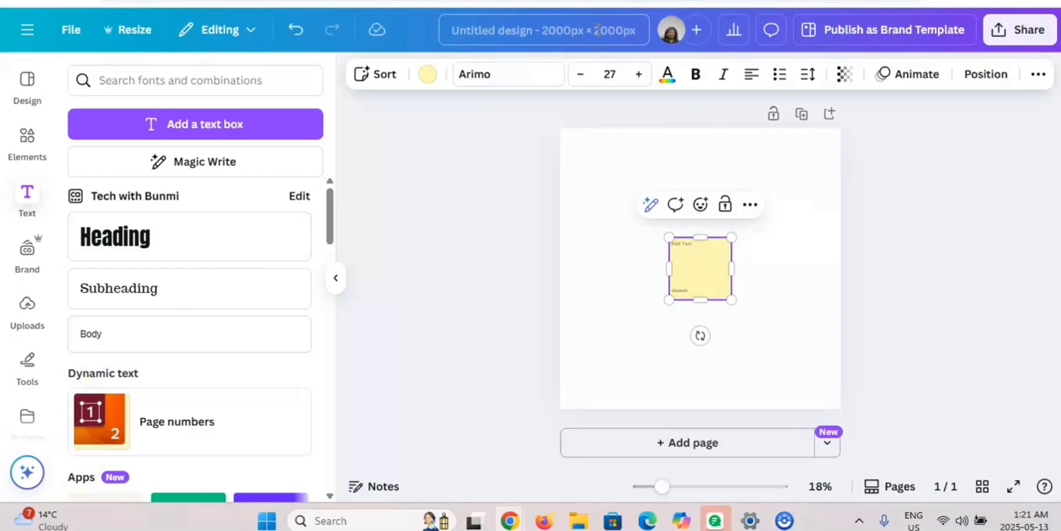
left_click(498, 31)
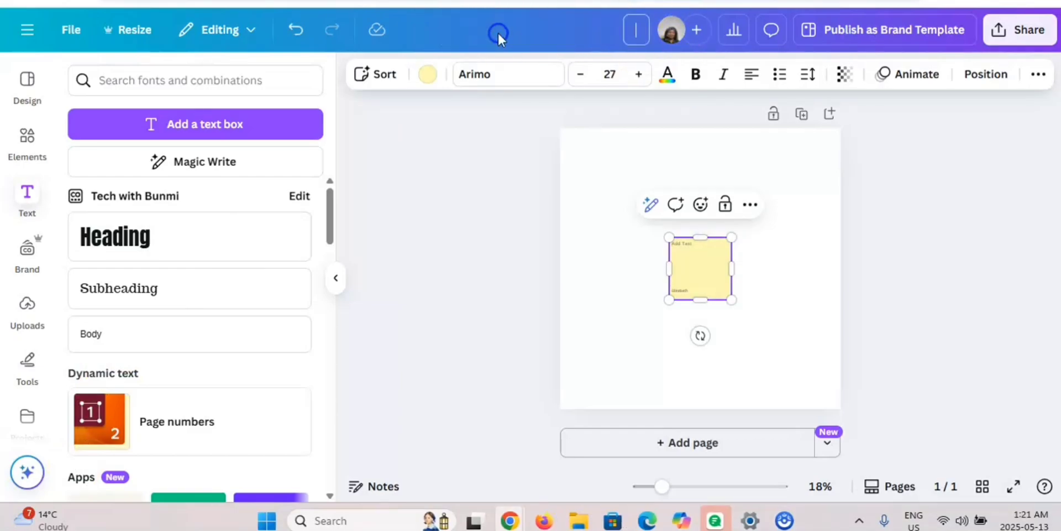
type("Stickers")
left_click(826, 284)
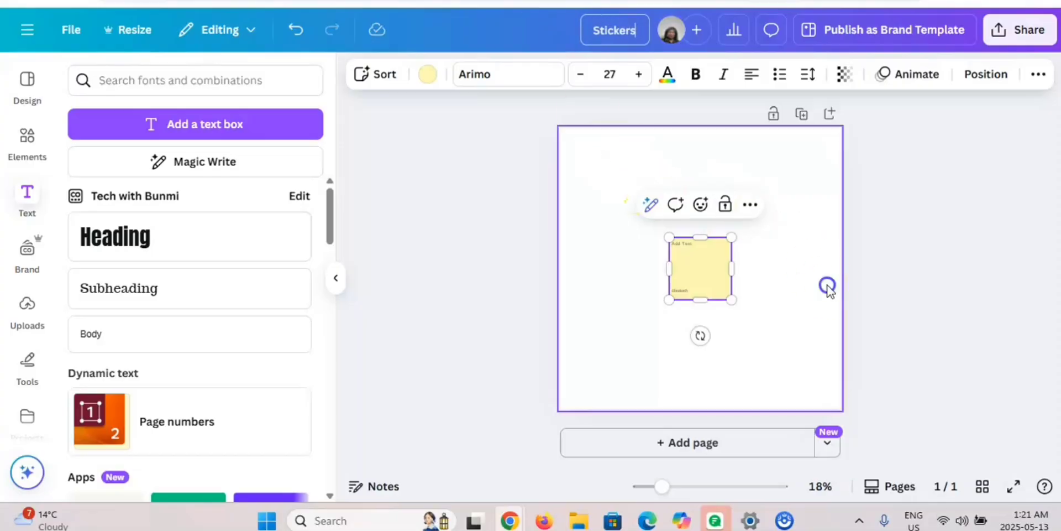
left_click(697, 278)
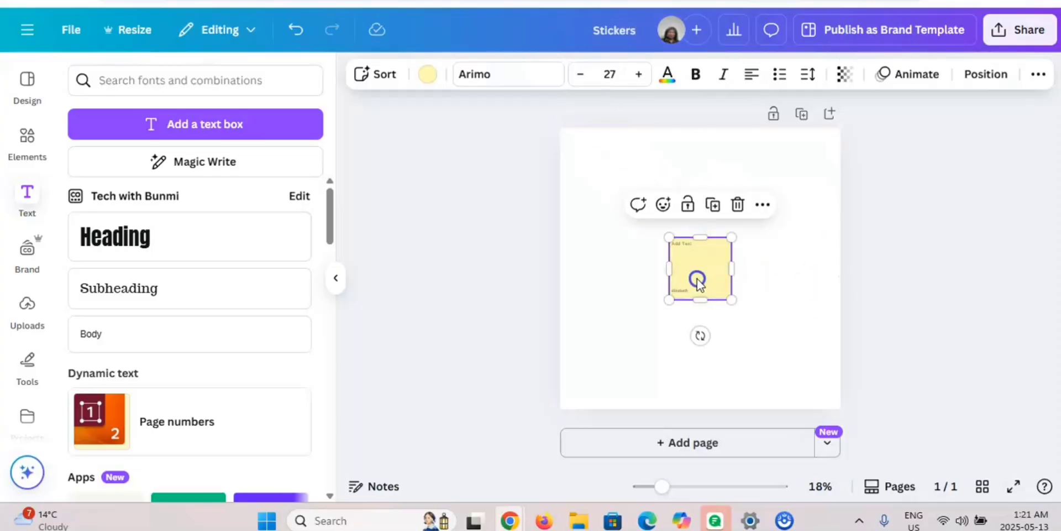
left_click(738, 206)
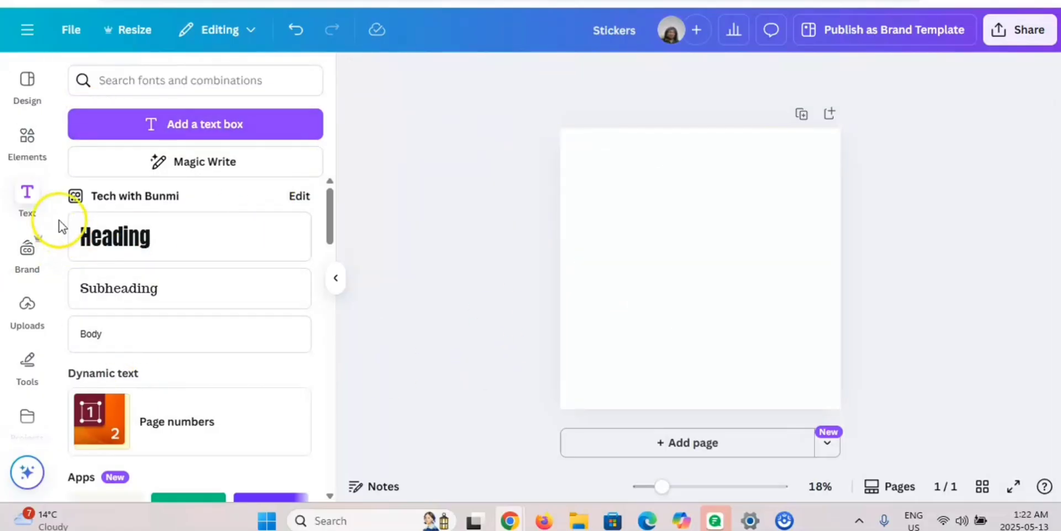
Add a plain text box, scale it up to font size 74.6, and place it slightly above the page's center.
left_click(24, 207)
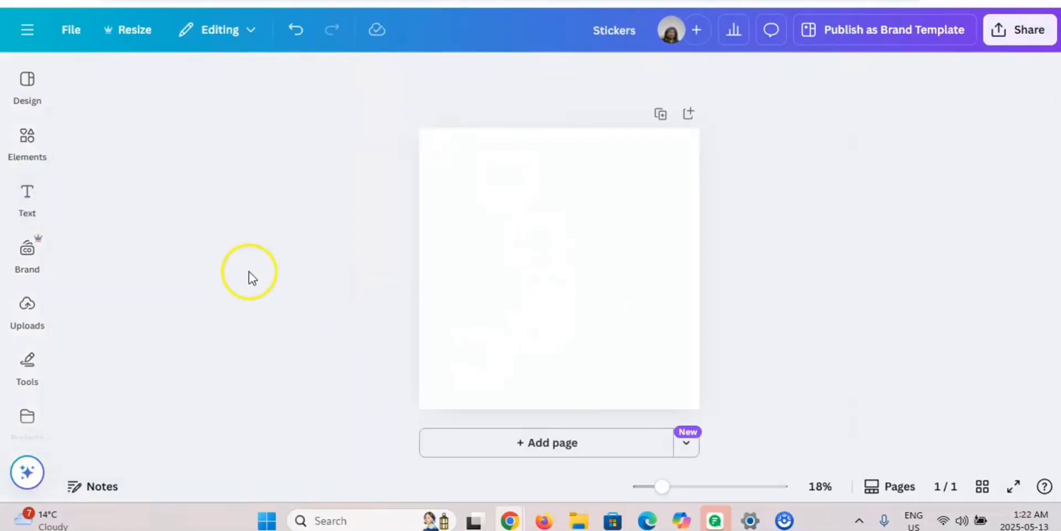
left_click(25, 204)
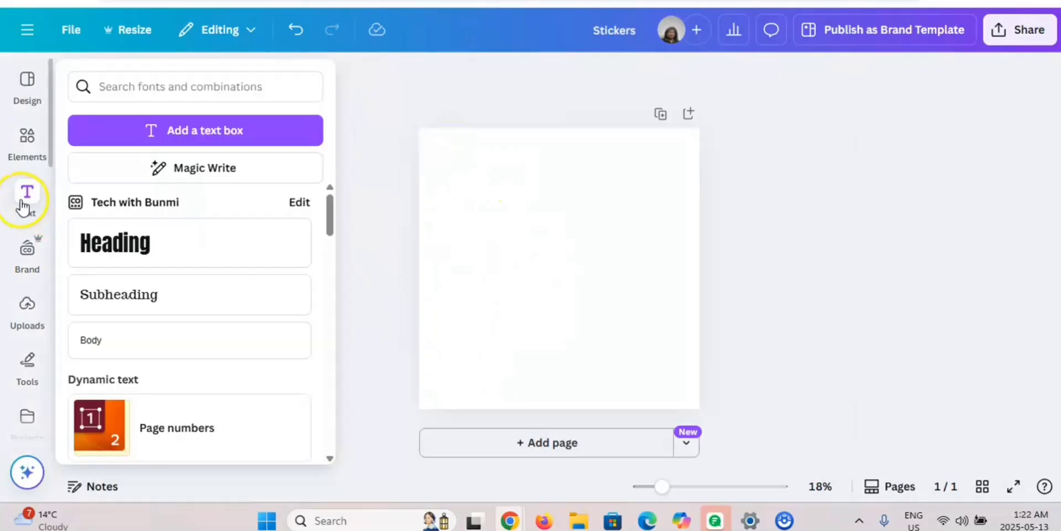
left_click(216, 133)
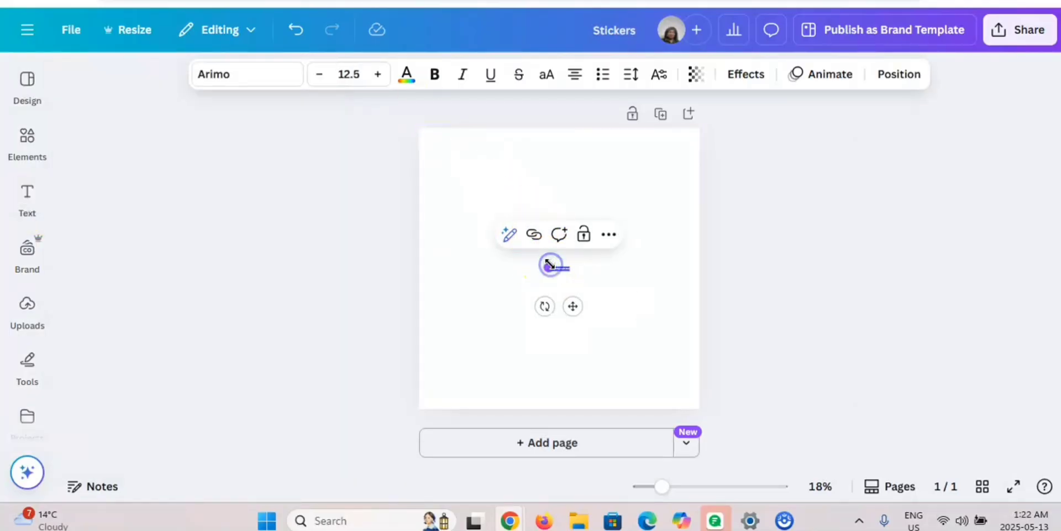
left_click_drag(549, 268, 448, 227)
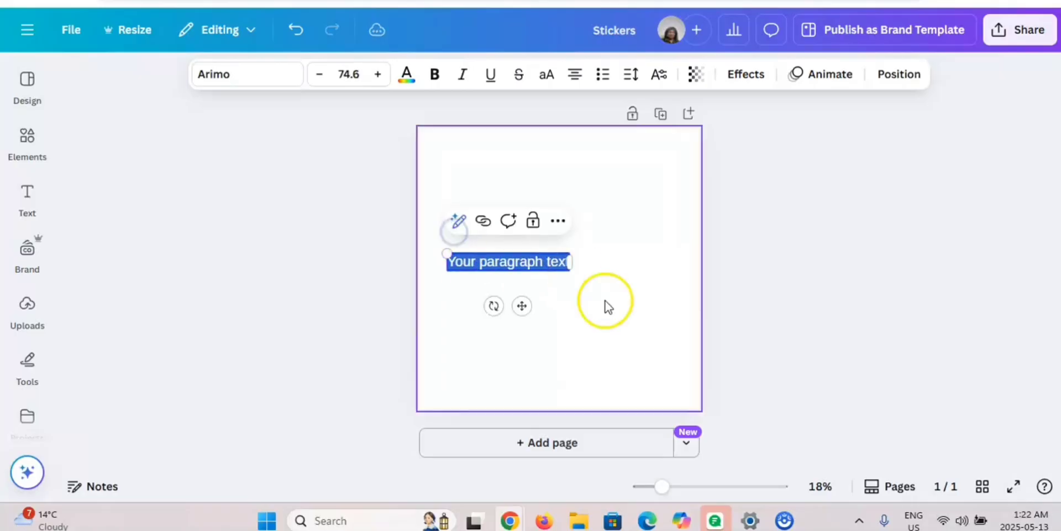
left_click(648, 341)
left_click_drag(516, 264, 568, 247)
Increase the placeholder text's font size to 99.6 and move it down to the middle of the page.
left_click(378, 76)
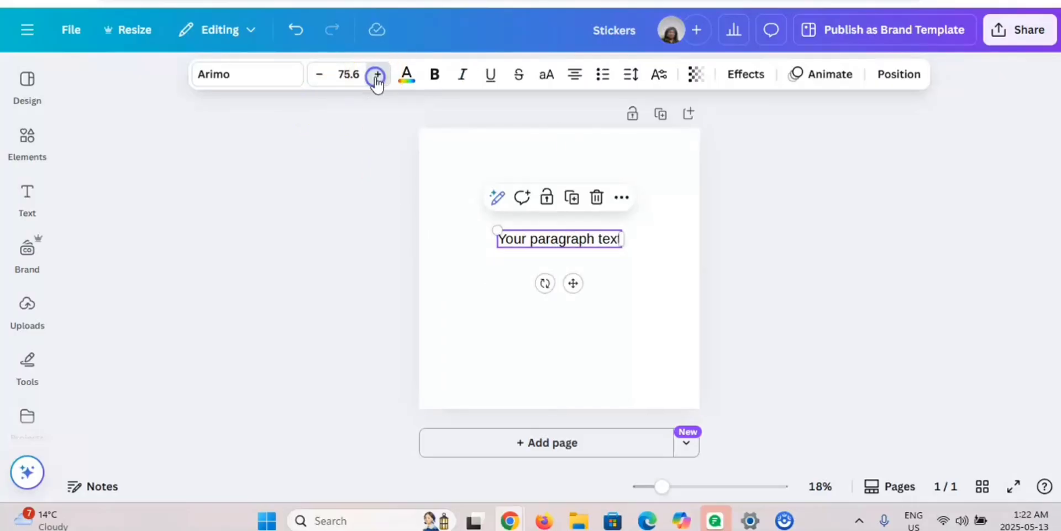
left_click(377, 76)
left_click(377, 76)
left_click(377, 76)
left_click(377, 76)
left_click(378, 76)
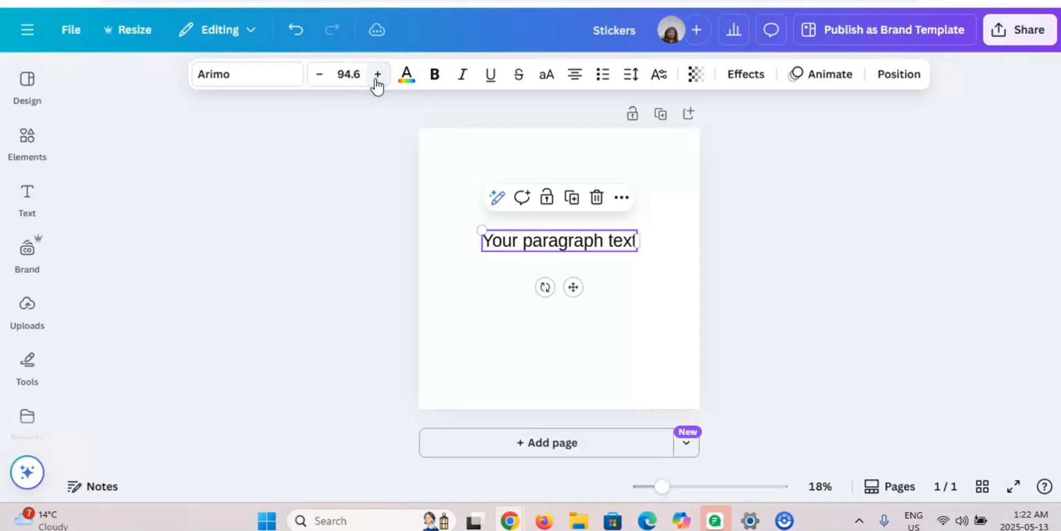
left_click(378, 75)
left_click_drag(555, 245, 553, 260)
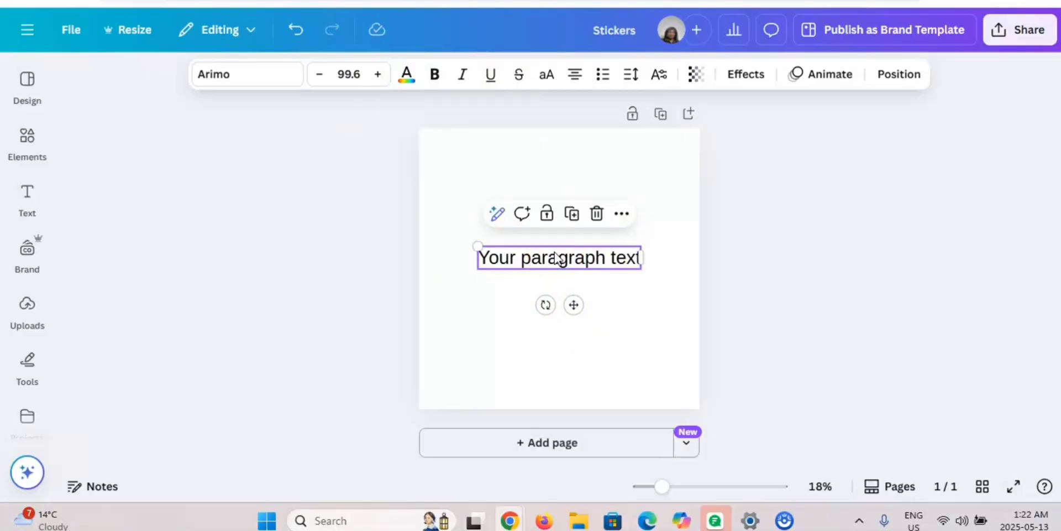
Paste the copied text "Budget Check" onto the page and delete the placeholder paragraph text.
right_click(557, 257)
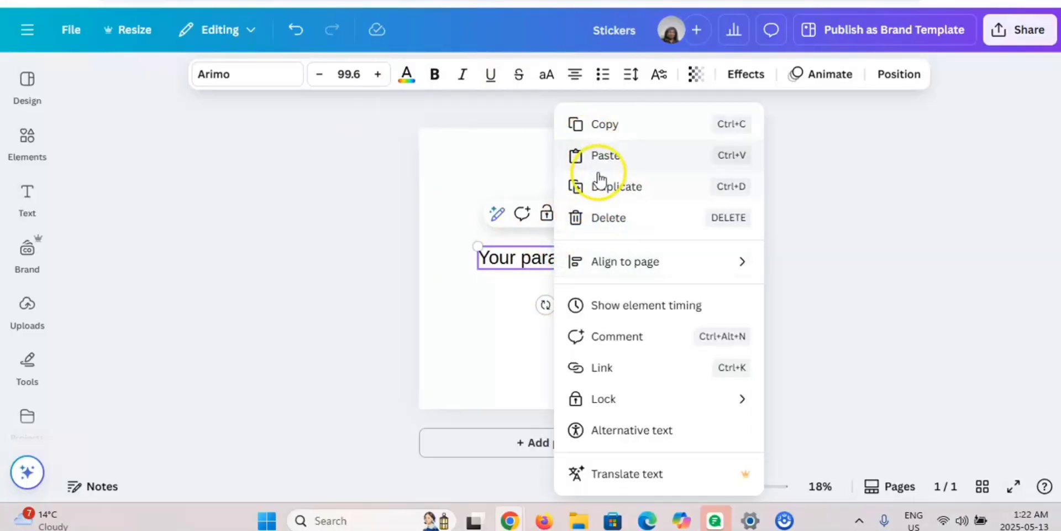
left_click(644, 159)
left_click(625, 315)
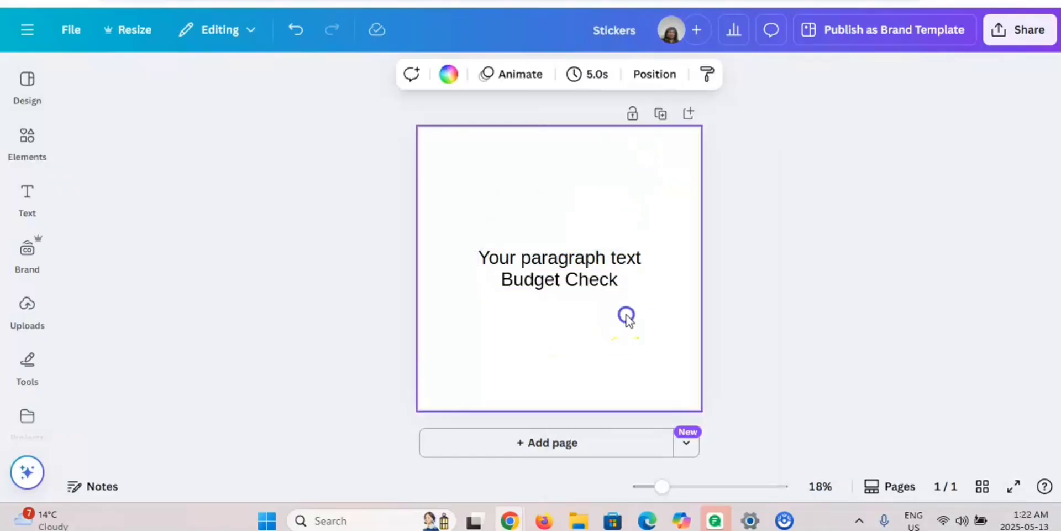
left_click(566, 260)
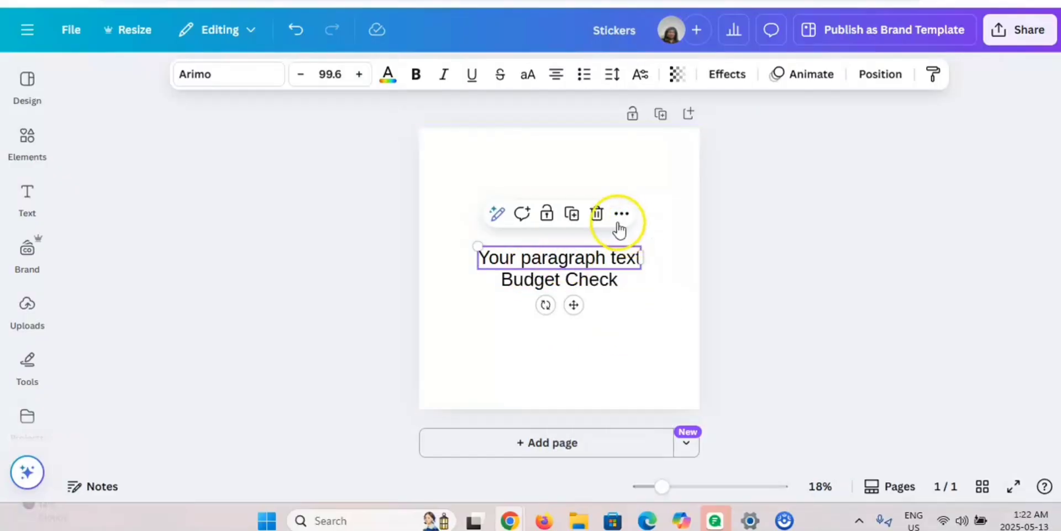
left_click(597, 213)
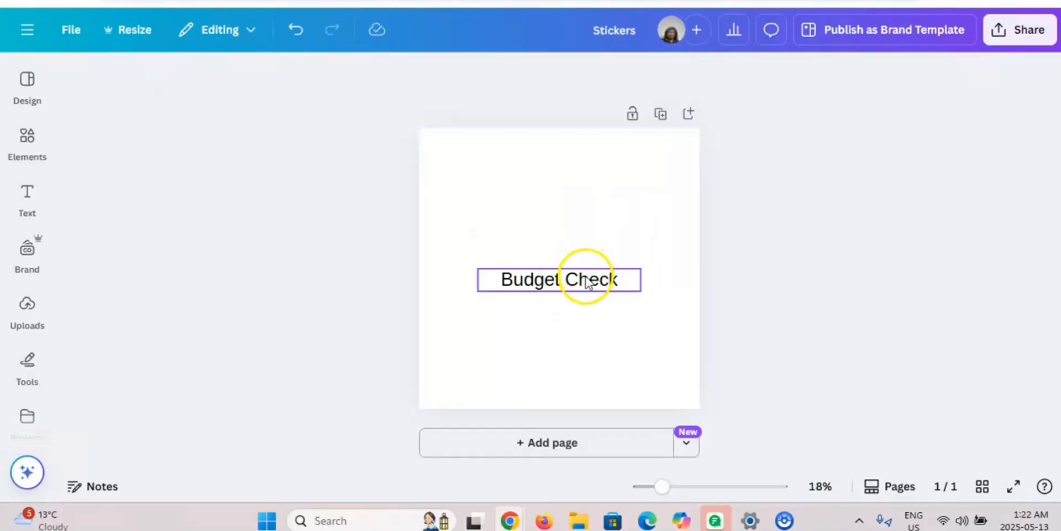
Move the "Budget Check" text up to the middle of the page and enlarge it to font size 124.
left_click_drag(587, 280, 587, 258)
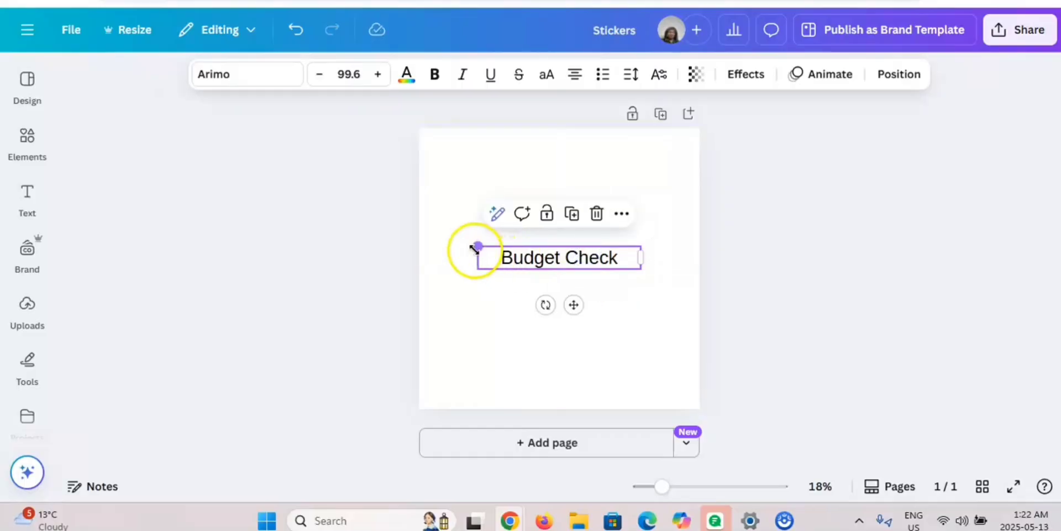
left_click_drag(476, 245, 453, 242)
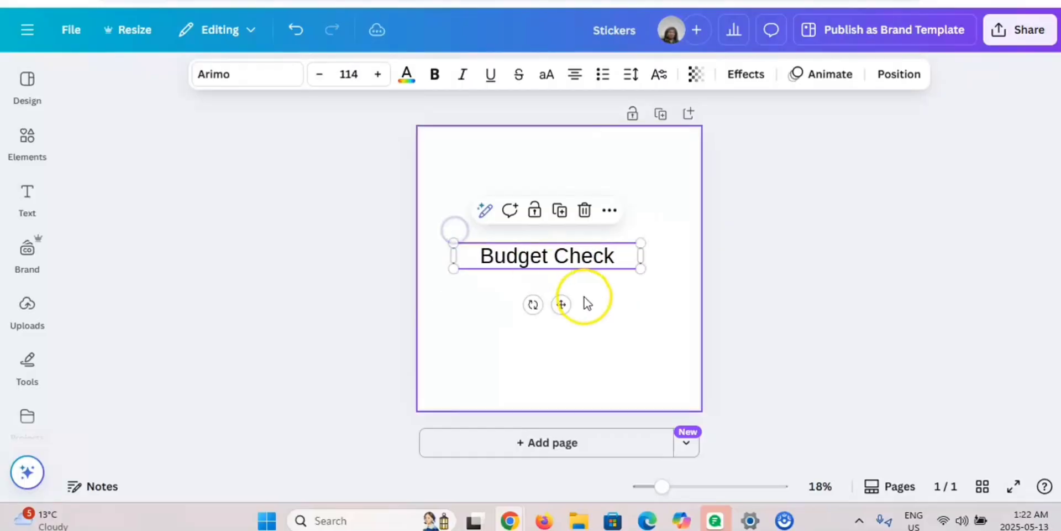
left_click_drag(640, 269, 656, 271)
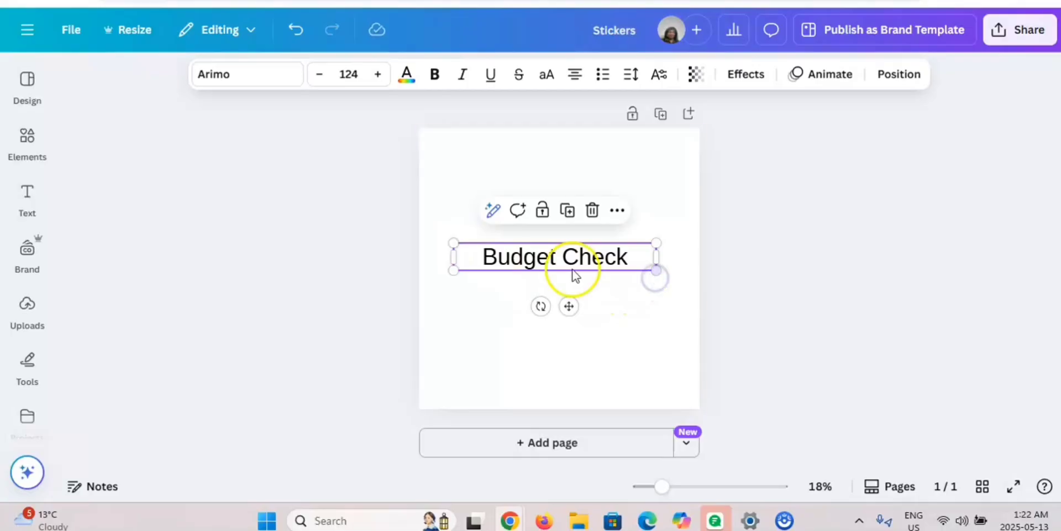
Set the "Budget Check" font to Maragsa and apply a white Outline effect with thickness 200.
left_click(254, 76)
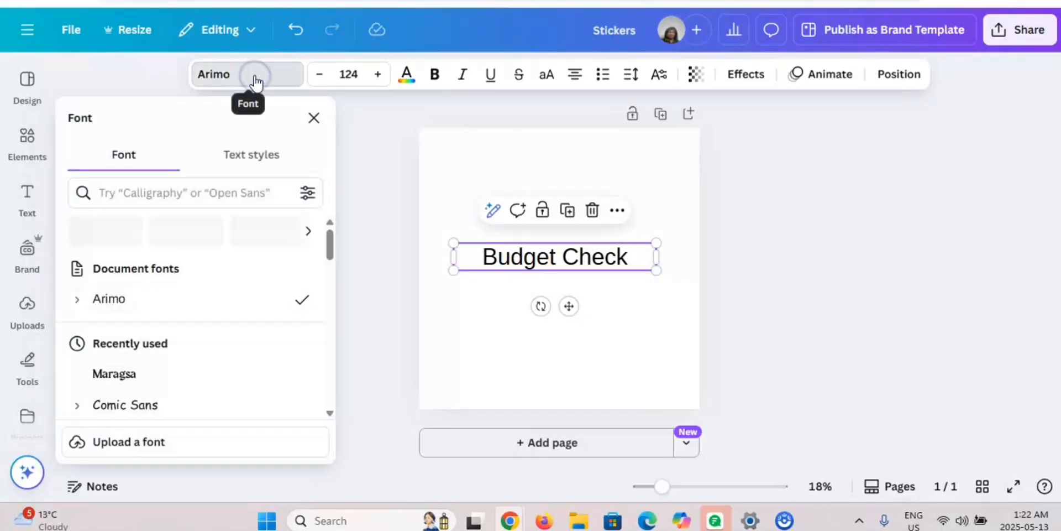
left_click(136, 375)
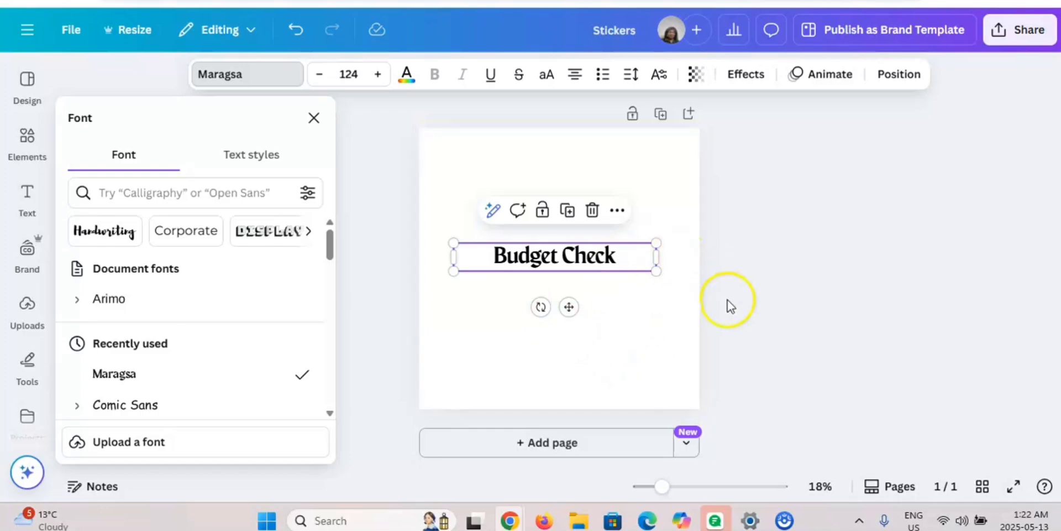
left_click(757, 78)
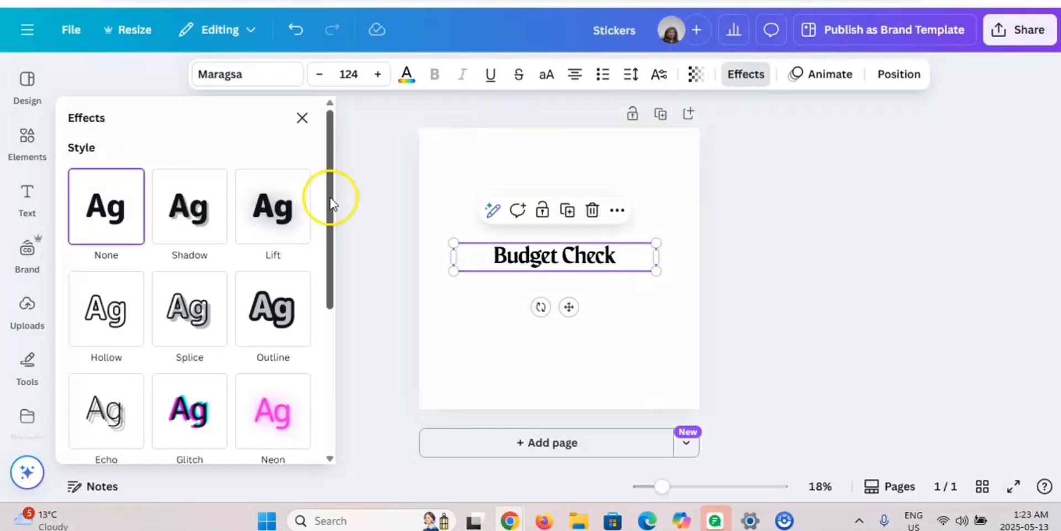
left_click(282, 327)
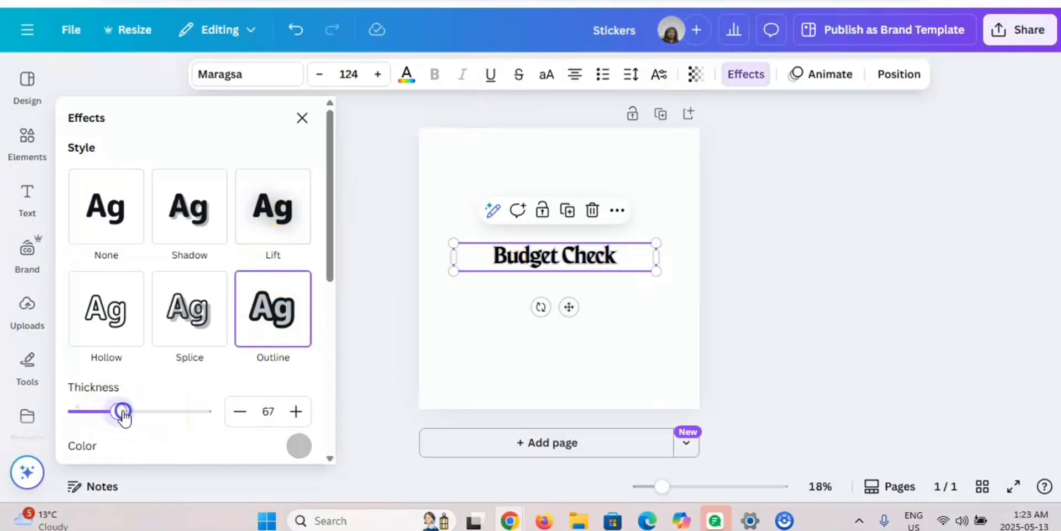
left_click_drag(124, 416, 232, 422)
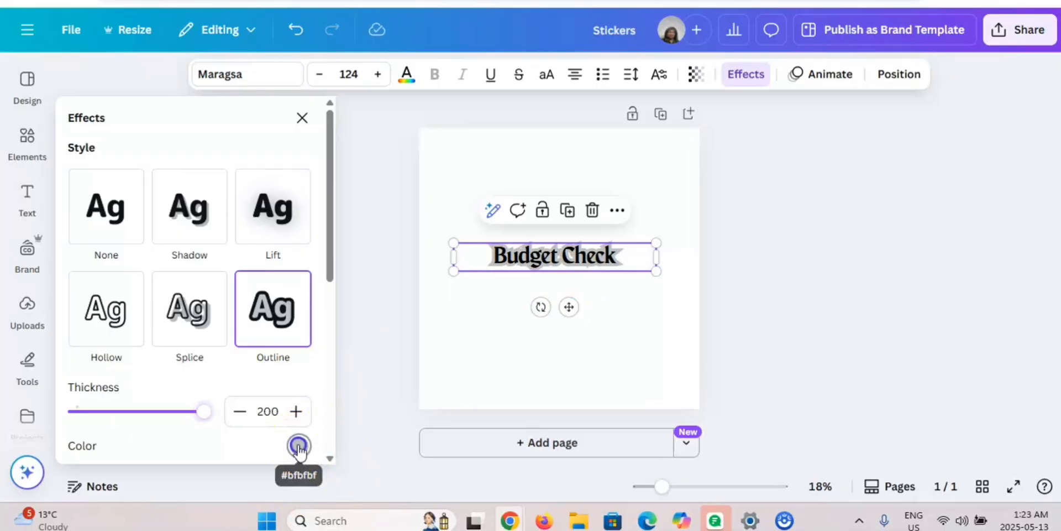
left_click(298, 446)
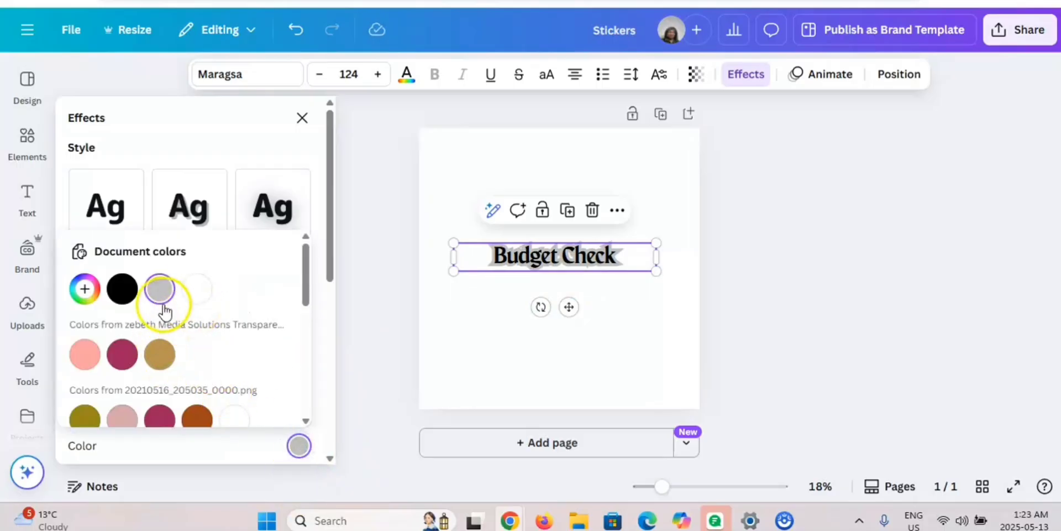
left_click(198, 289)
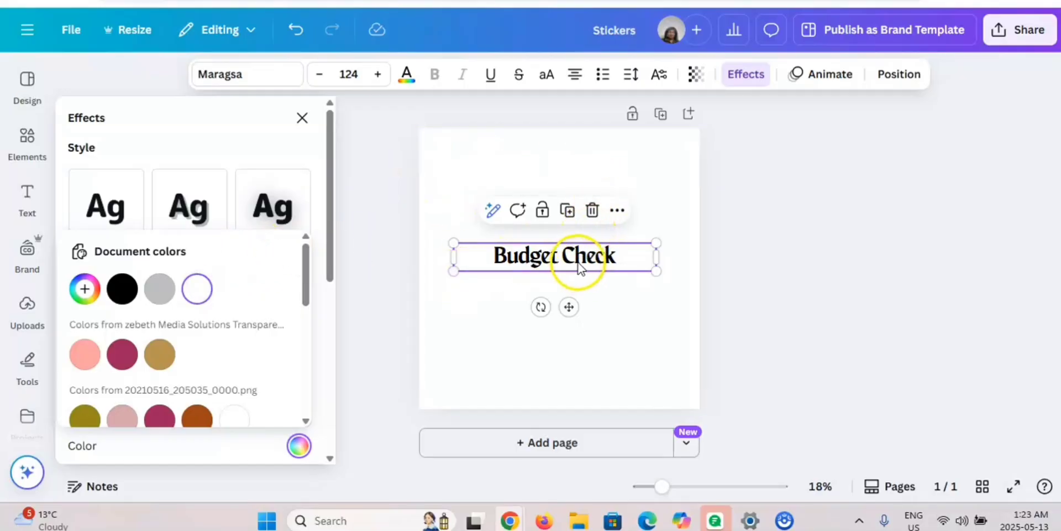
left_click(624, 314)
Change the "Budget Check" text color to the salmon pink brand color.
left_click(555, 257)
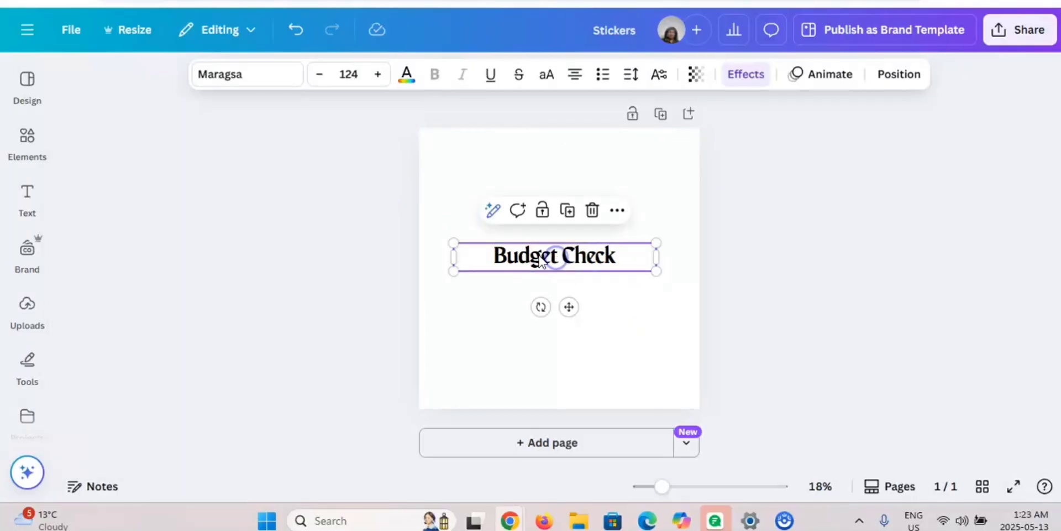
left_click(408, 77)
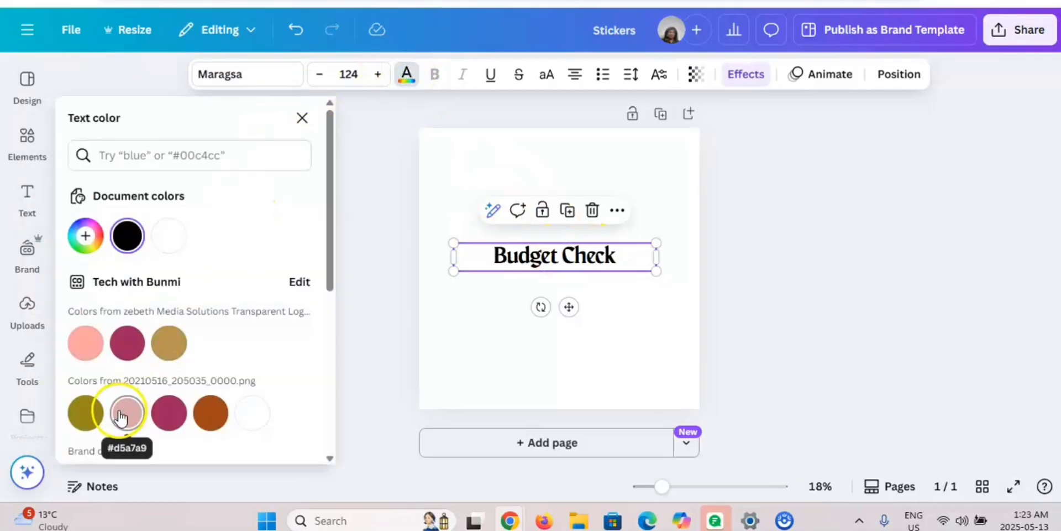
left_click(89, 344)
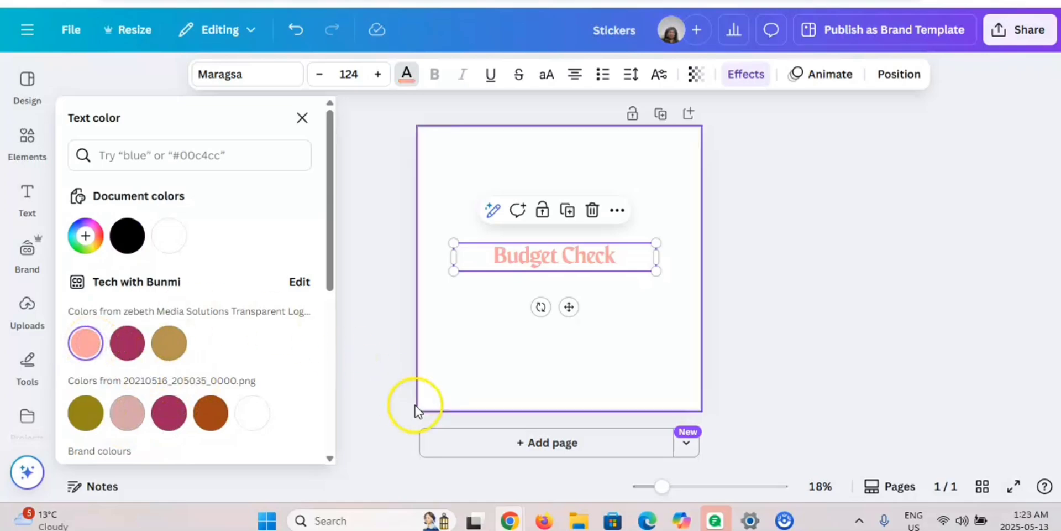
left_click(480, 392)
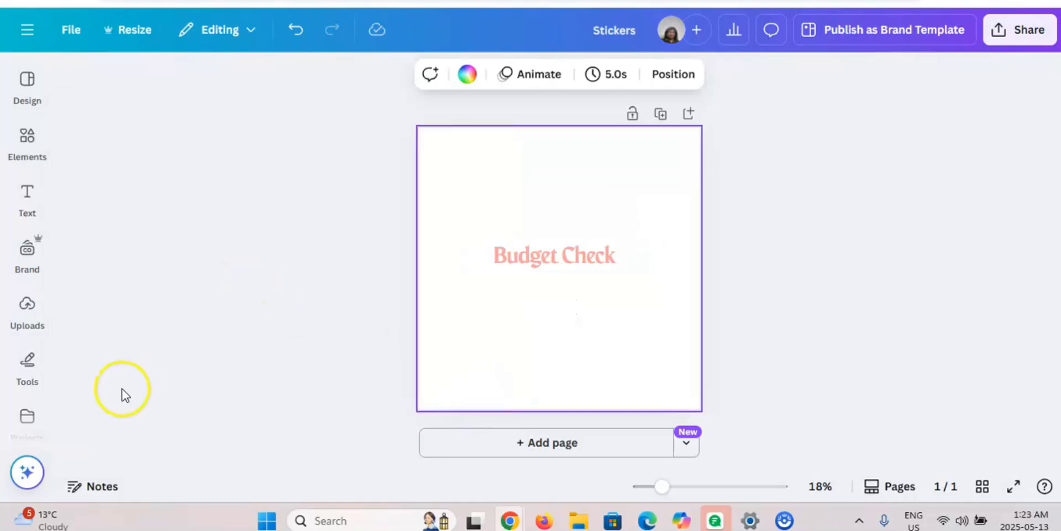
Set the page background to the custom solid color #D87373.
left_click(467, 74)
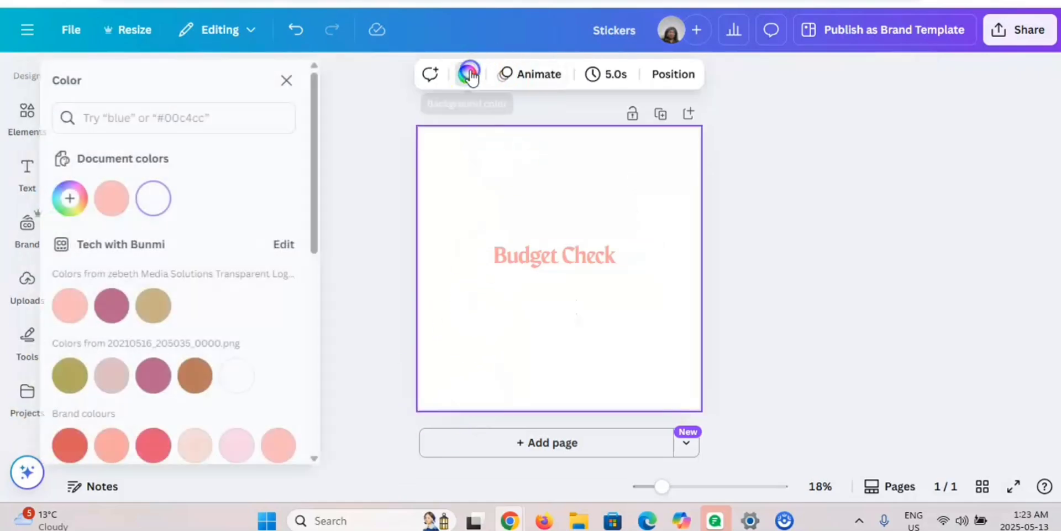
left_click(87, 196)
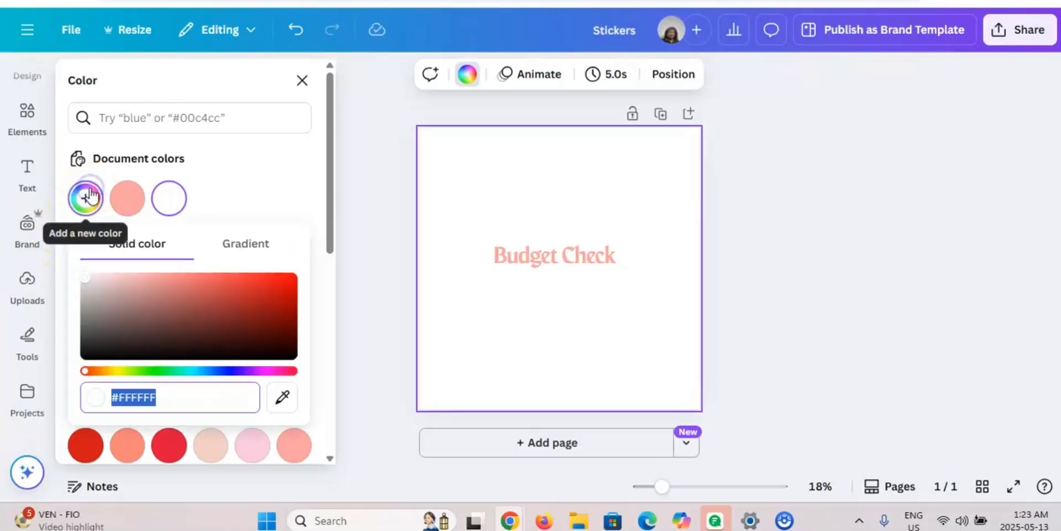
left_click(182, 287)
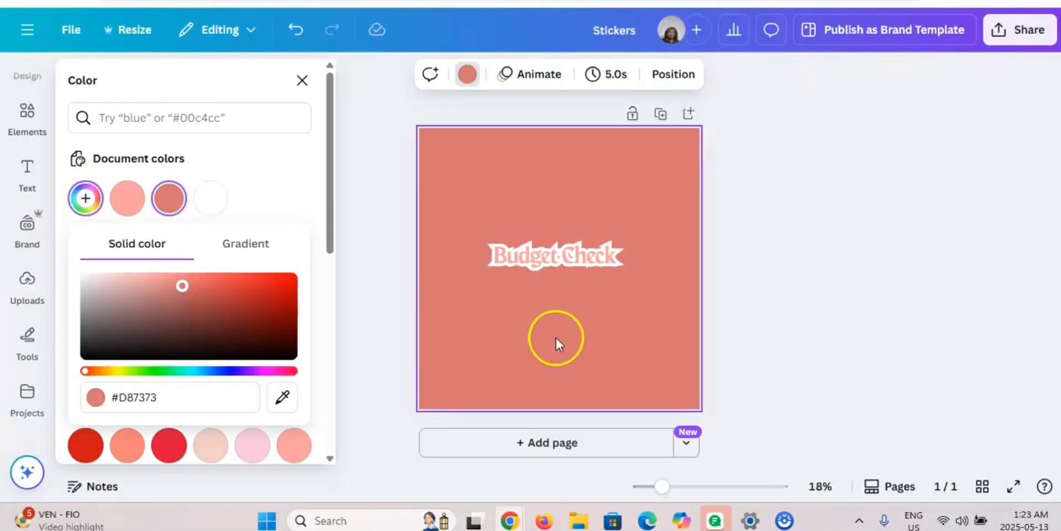
Enlarge the "Budget Check" text to font size 153 and center it on the page.
mouse_move(565, 261)
left_mouse_down()
mouse_move(576, 272)
mouse_move(568, 259)
left_mouse_up()
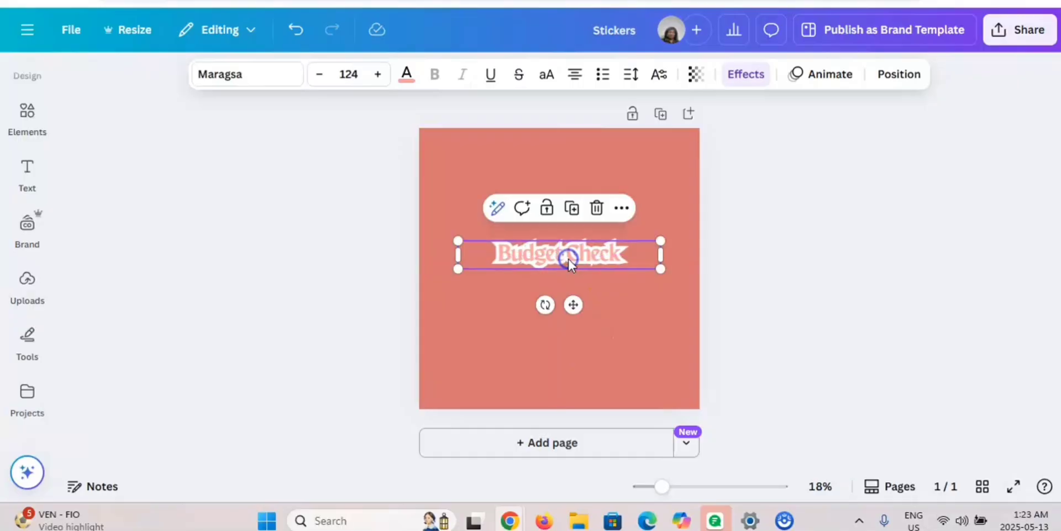
left_click_drag(659, 269, 704, 297)
left_click_drag(604, 249, 574, 249)
left_click(779, 217)
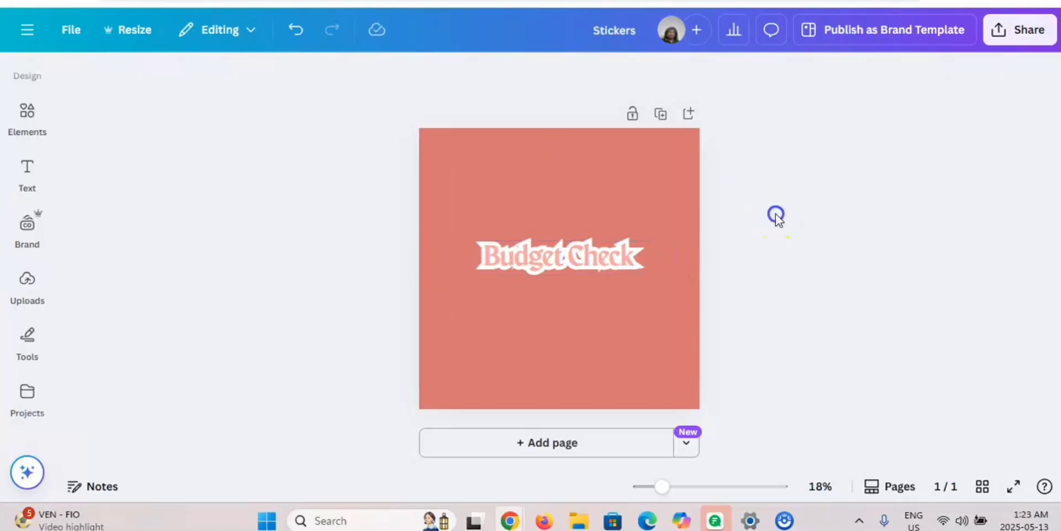
Add a star shape from the elements, shrink it and place it at the lower-left edge of the "Budget Check" text.
left_click(28, 113)
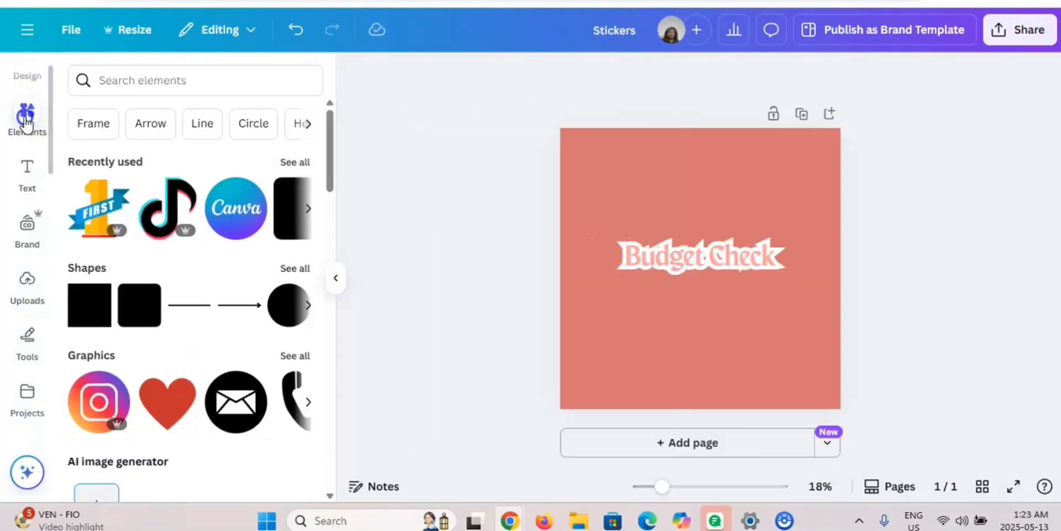
left_click(141, 82)
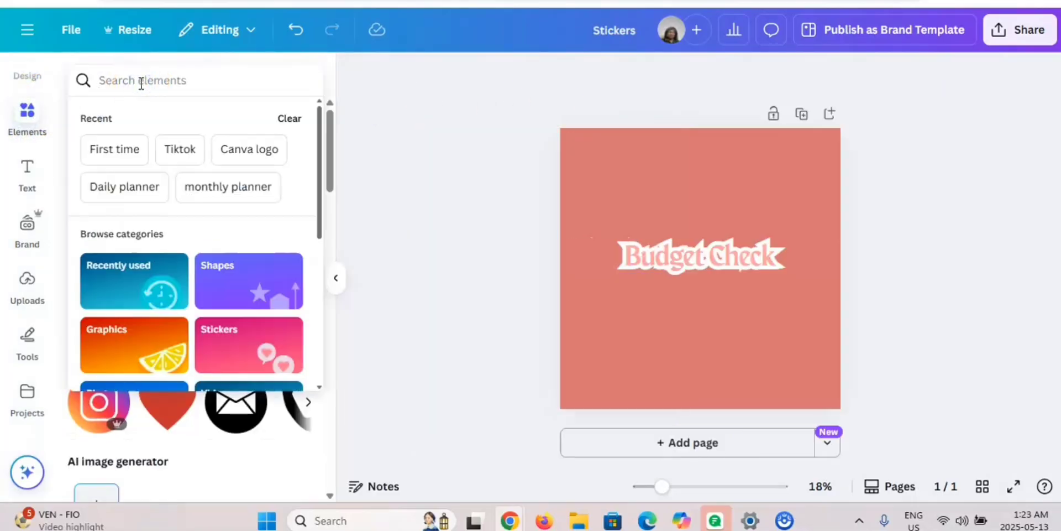
type("s")
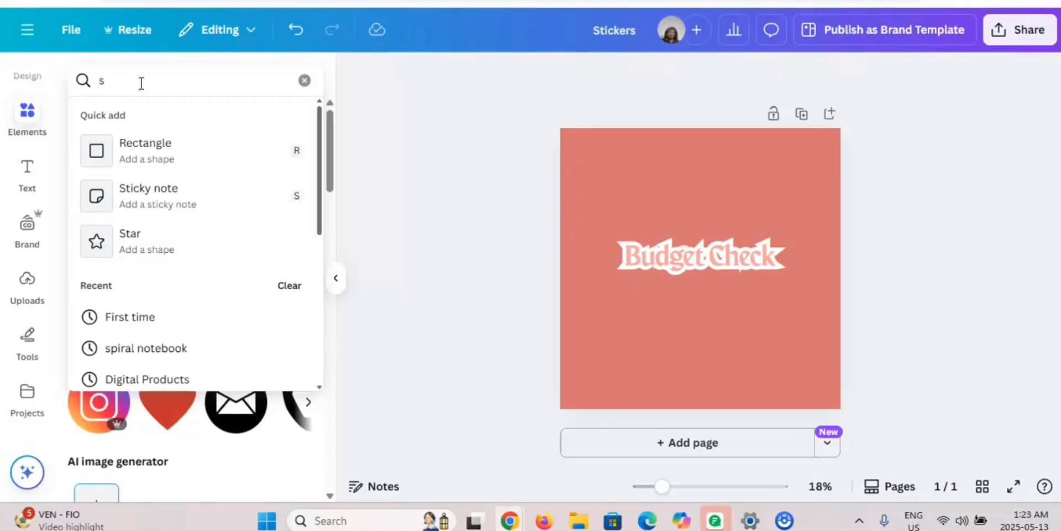
left_click(130, 235)
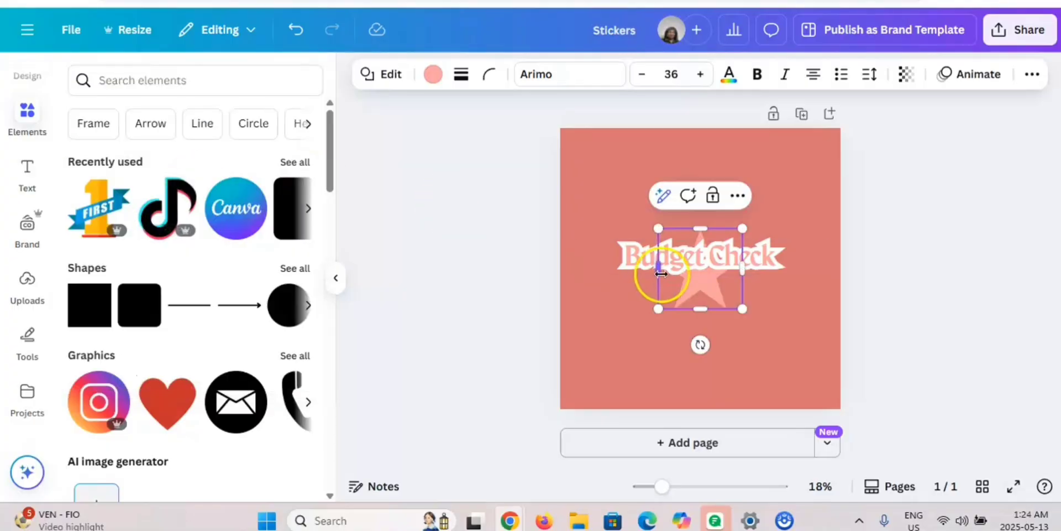
left_click_drag(721, 308, 633, 287)
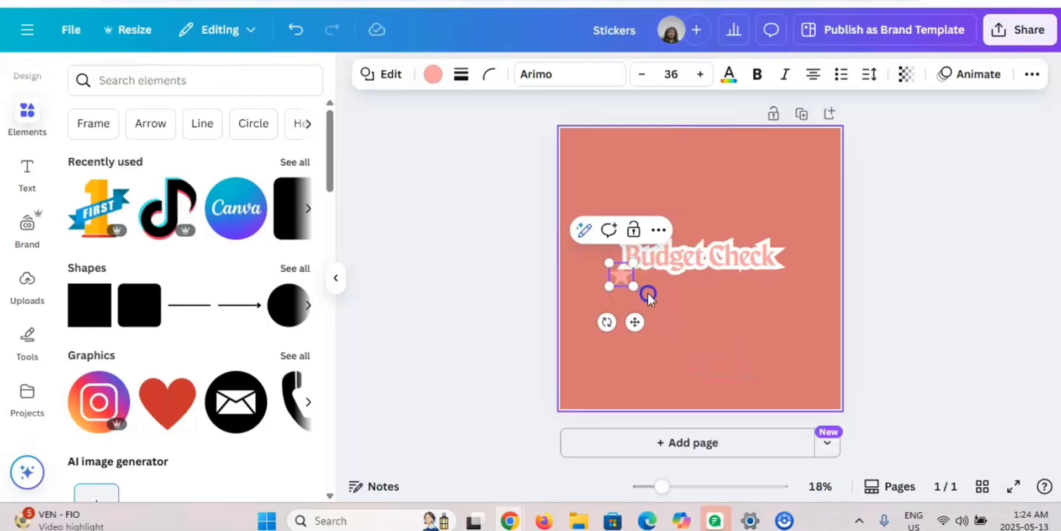
left_click(699, 326)
Move the small star just below the first letters of "Budget Check".
left_click(622, 276)
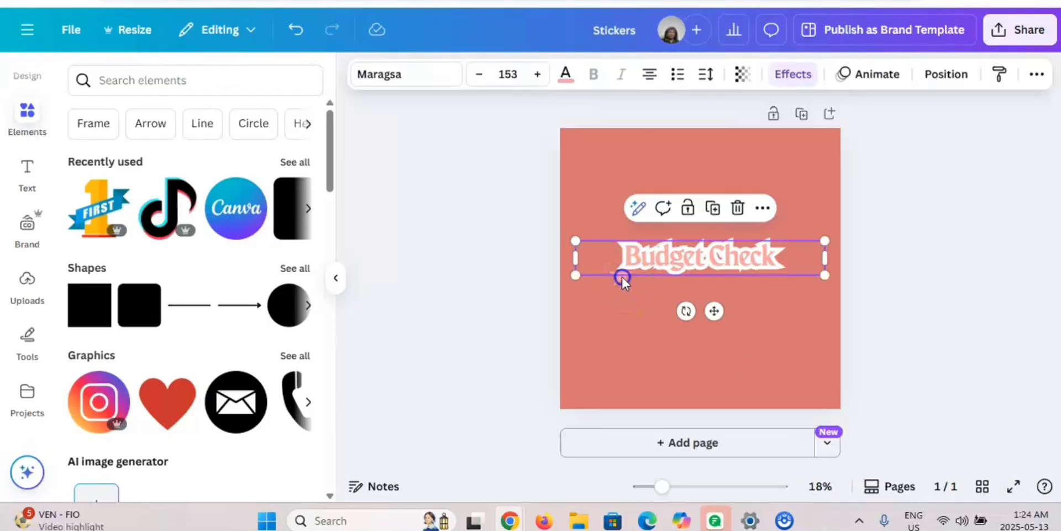
left_click(642, 295)
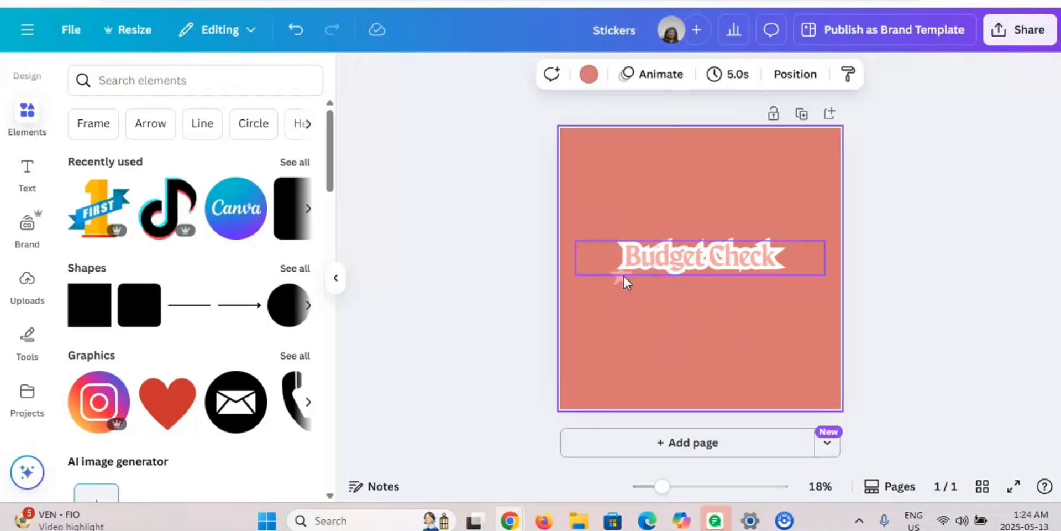
left_click(622, 279)
left_click_drag(623, 282, 648, 292)
left_click(651, 244)
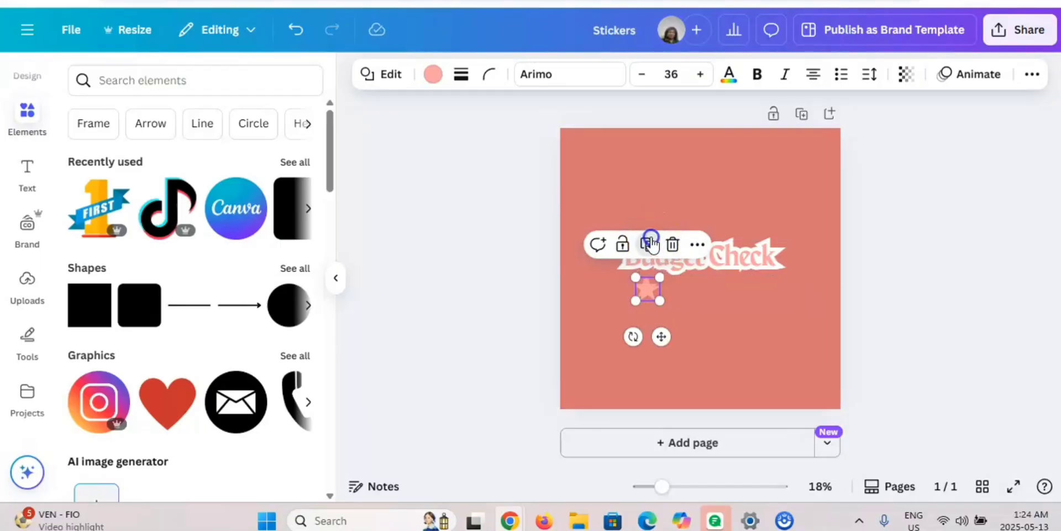
left_click_drag(647, 296, 759, 215)
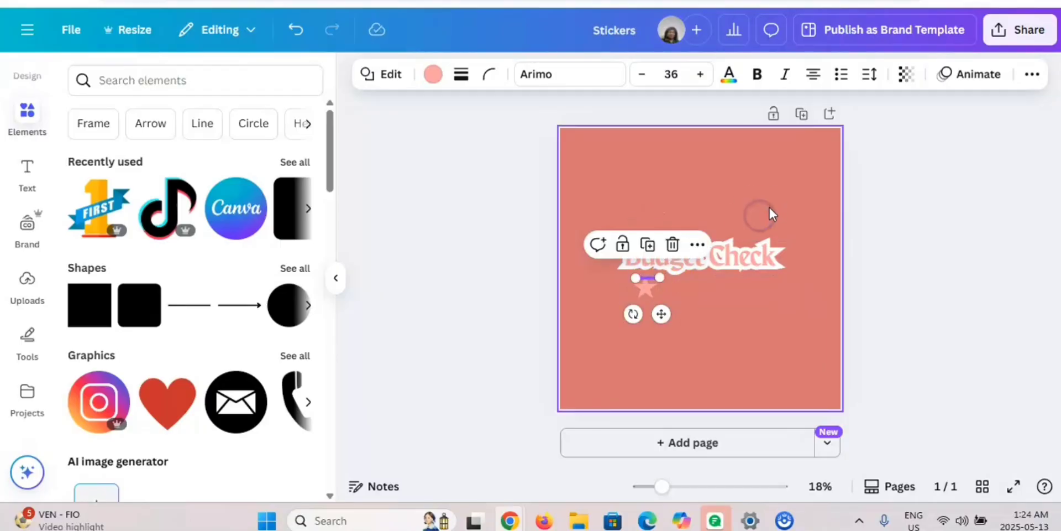
left_click(673, 244)
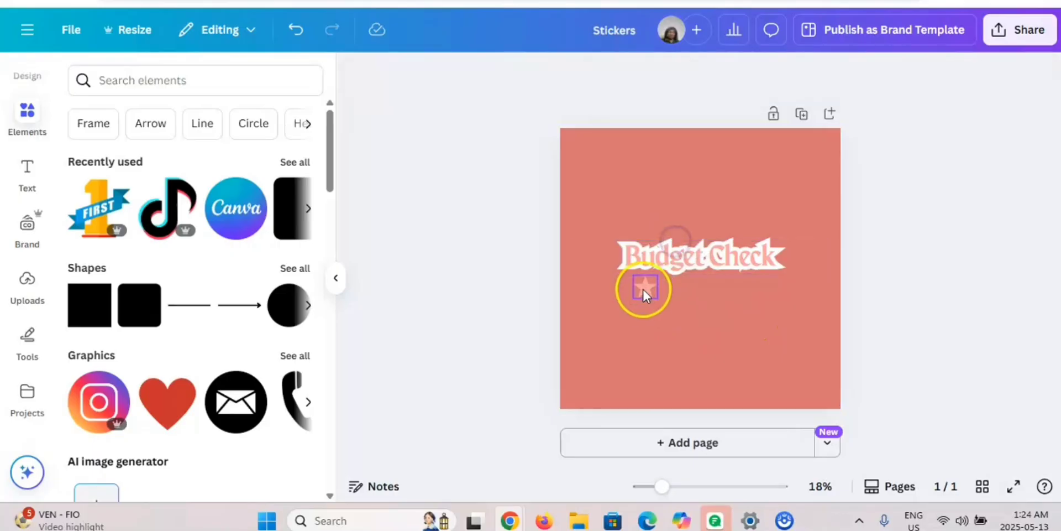
Duplicate the small star and place the copy above the center of the "Budget Check" text.
left_click(644, 294)
left_click(646, 243)
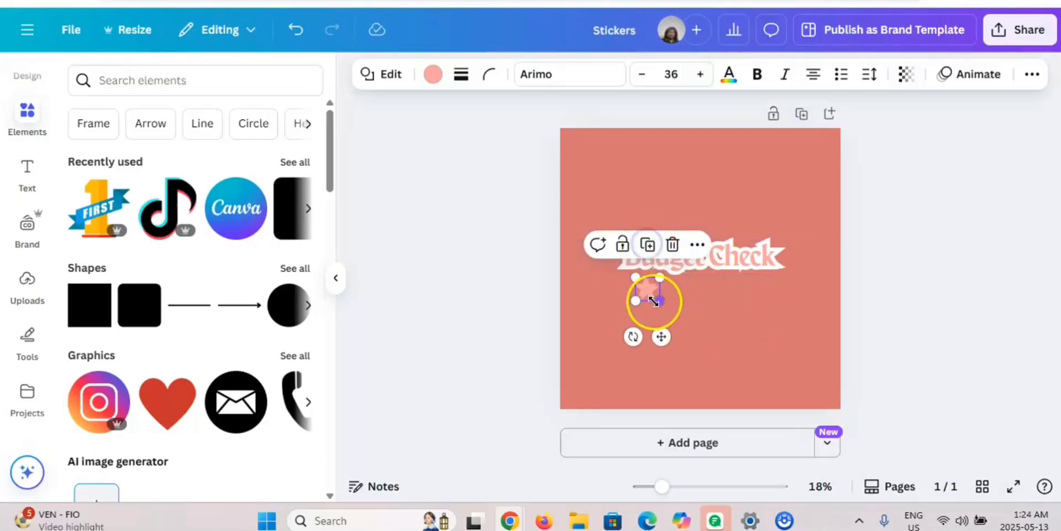
left_click_drag(644, 287, 704, 230)
left_click(837, 353)
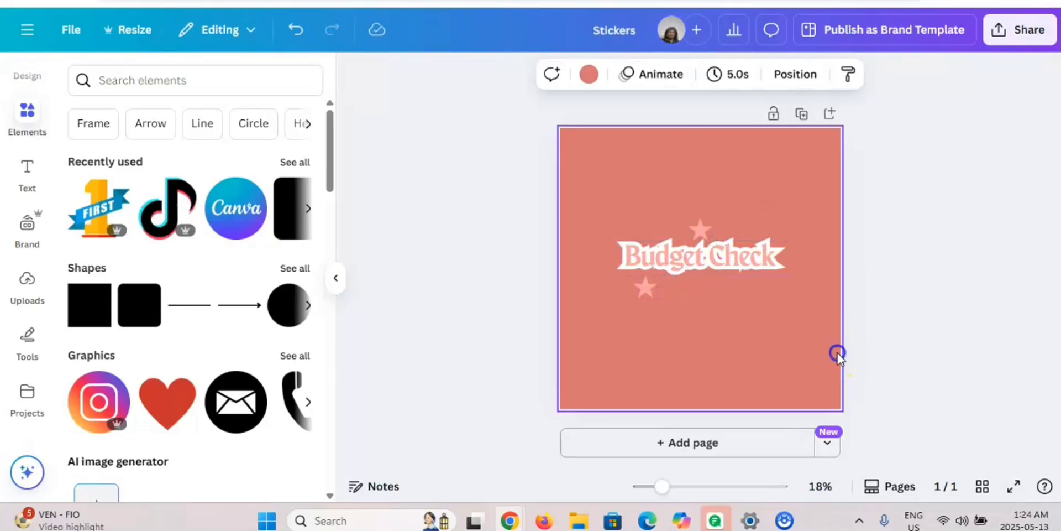
Change the color of both stars, above and below the text, to white.
left_click(705, 228)
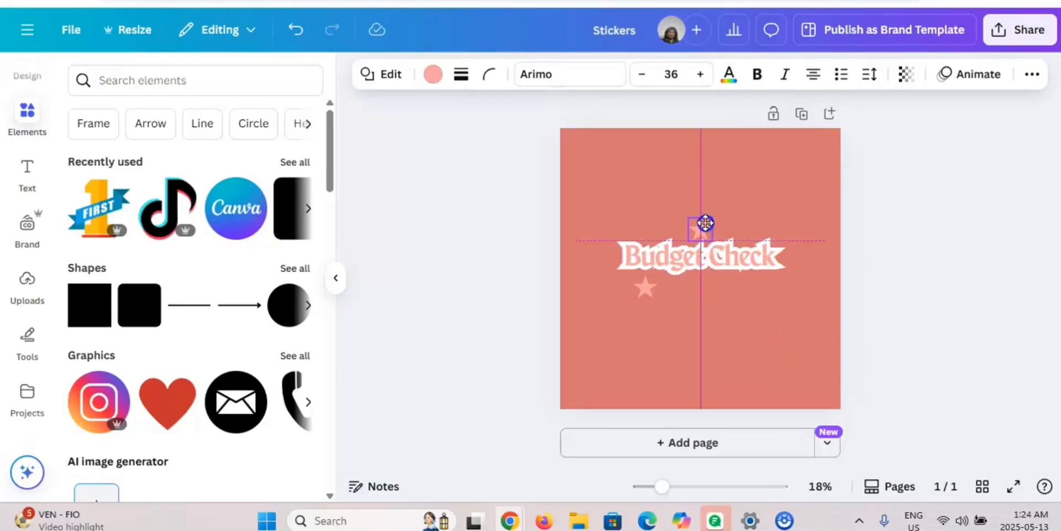
left_click(433, 73)
left_click(301, 197)
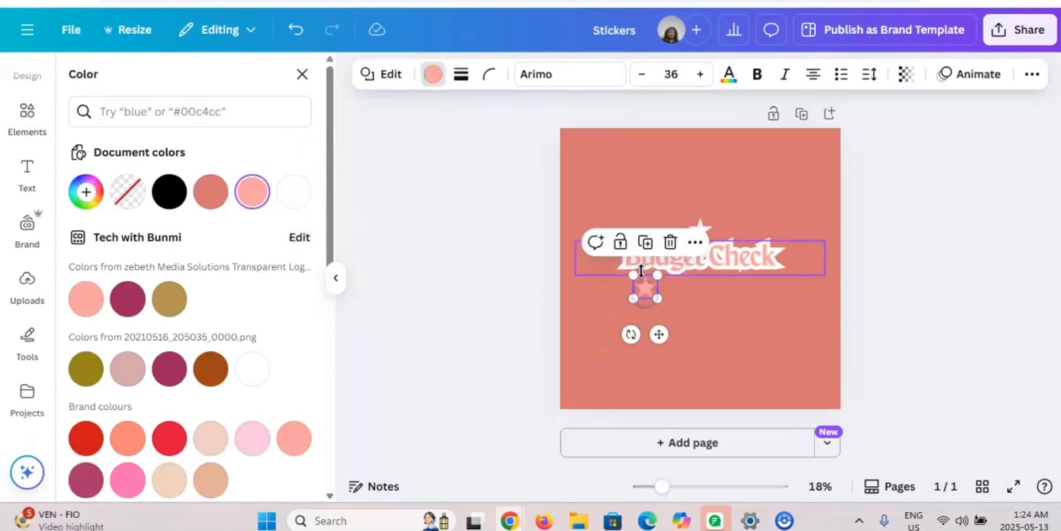
left_click(434, 74)
left_click(434, 75)
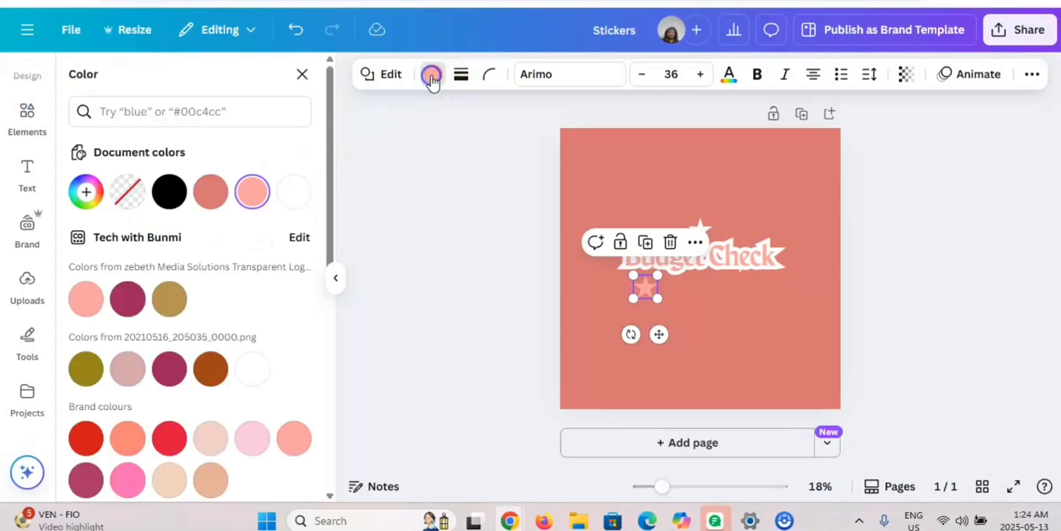
left_click(252, 192)
left_click(295, 192)
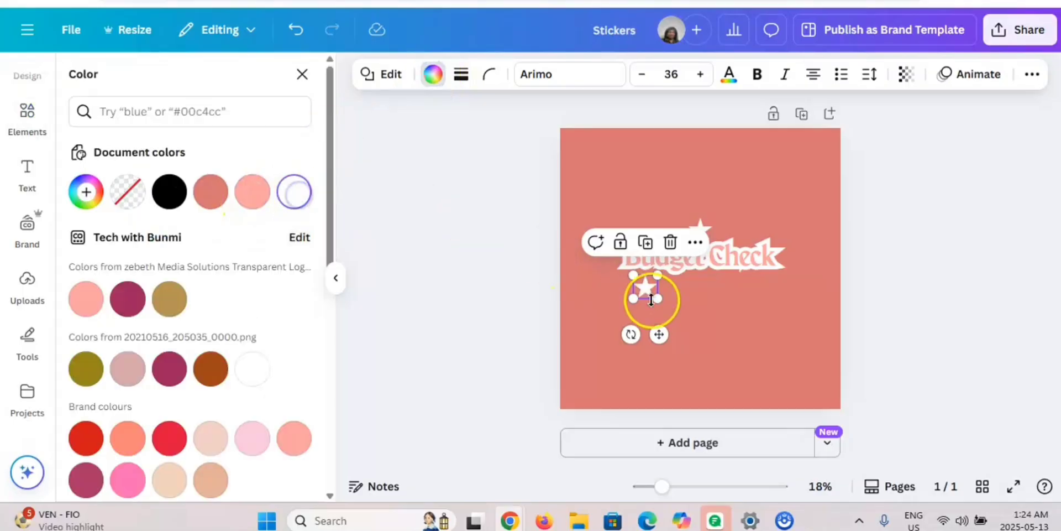
Shrink both white stars and tuck them against the lower and upper edges of the "Budget Check" outline.
left_click(733, 315)
mouse_move(640, 299)
left_mouse_down()
mouse_move(655, 298)
mouse_move(652, 286)
left_mouse_up()
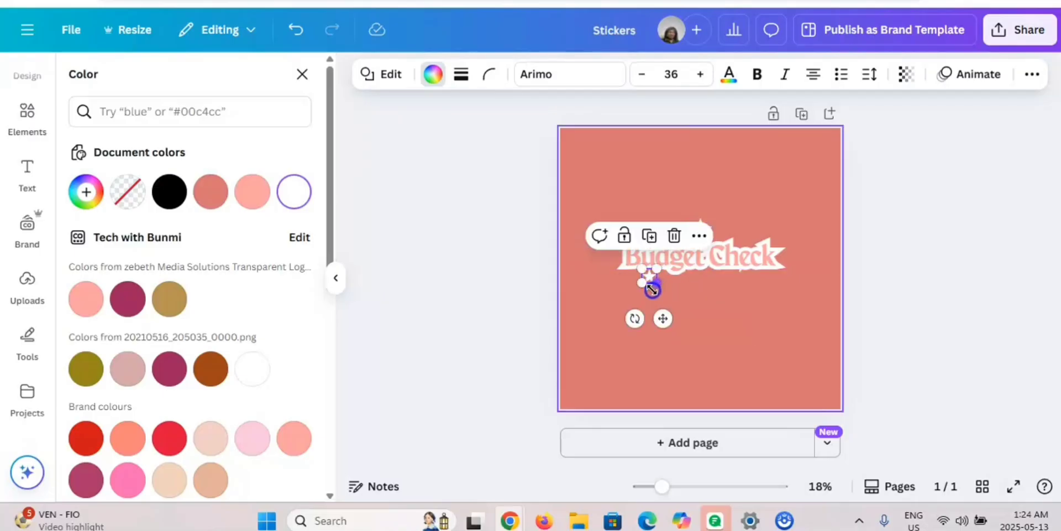
left_click(794, 304)
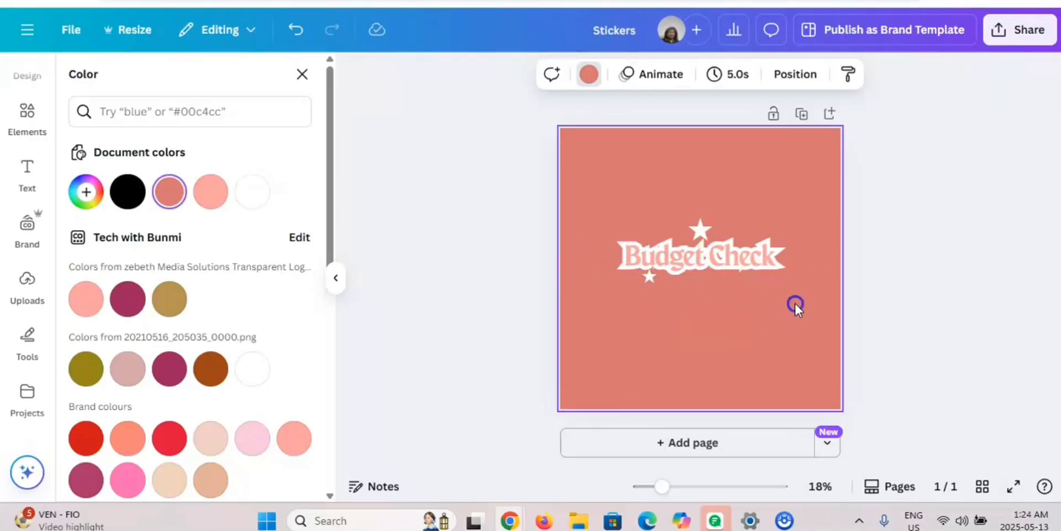
left_click(701, 227)
left_click_drag(717, 215, 704, 228)
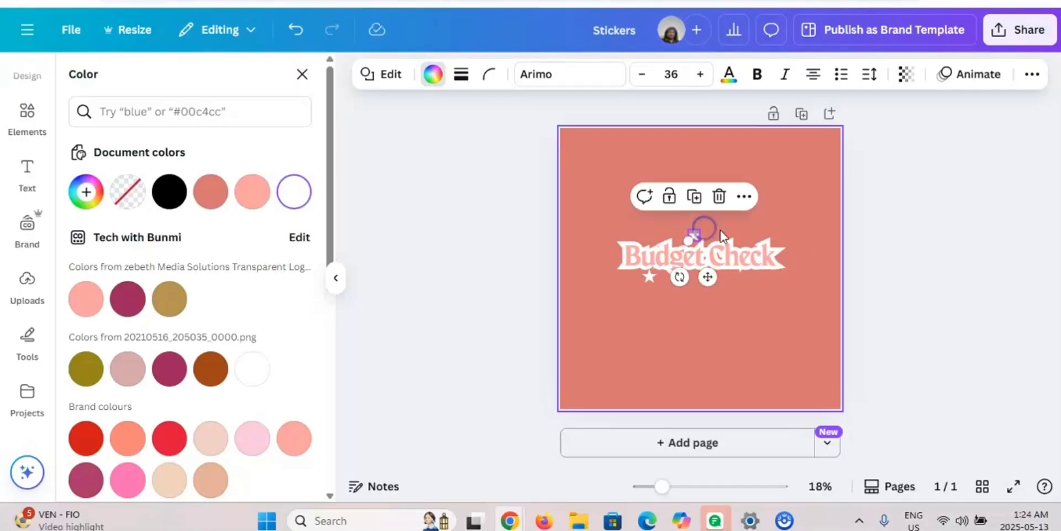
left_click(789, 370)
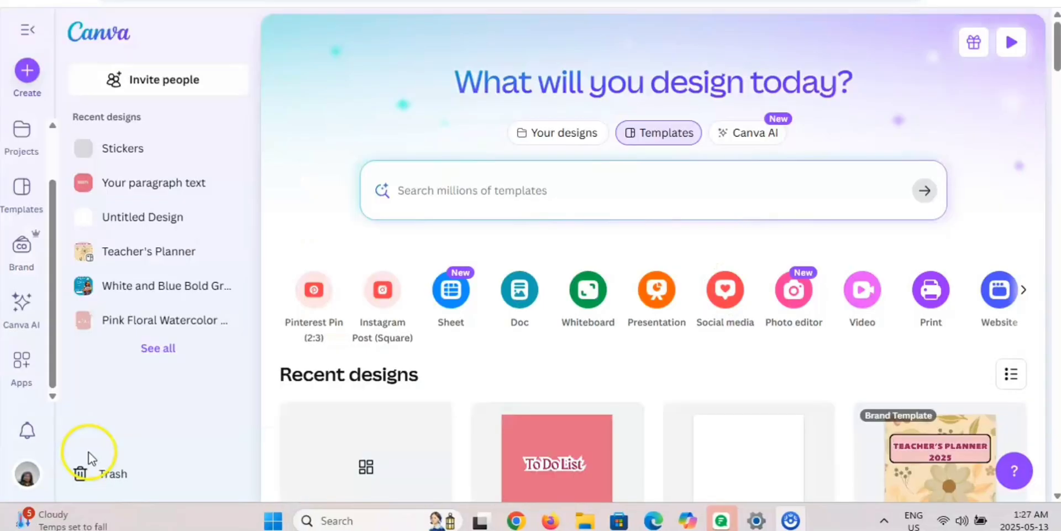
Create a new Doc from the home page and enter the heading "Create 100 digital stickers for a daily planner".
left_click(518, 297)
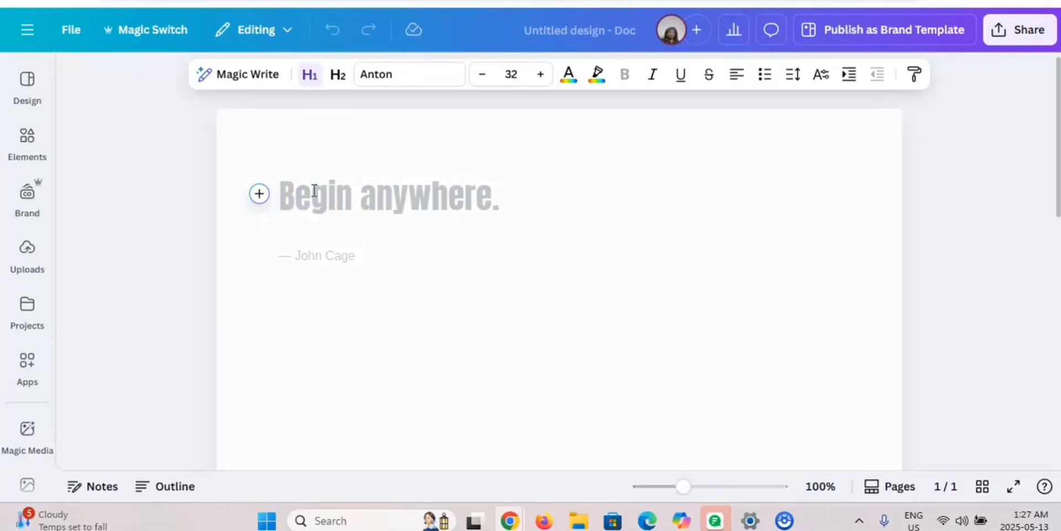
type("Create 100 digital st")
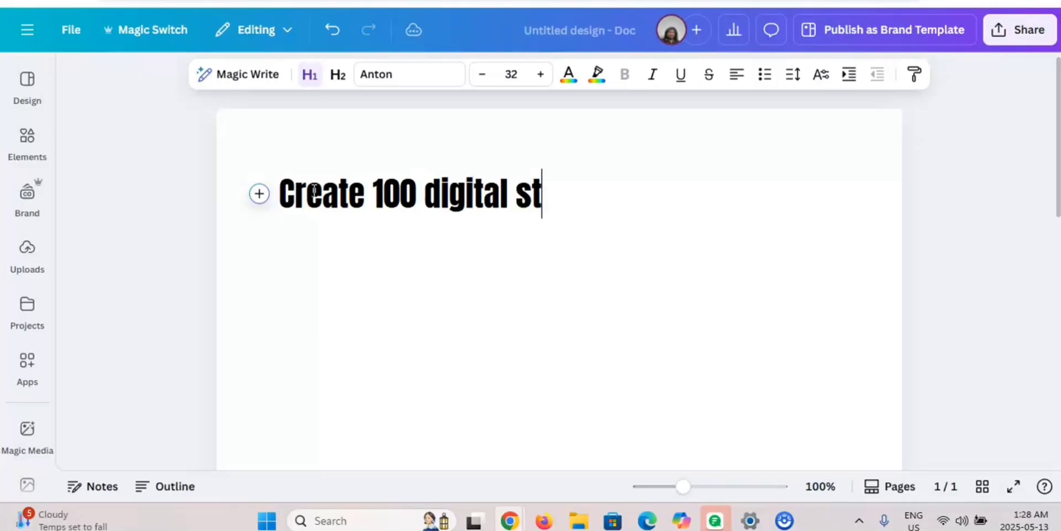
type("ickers for a daily pla")
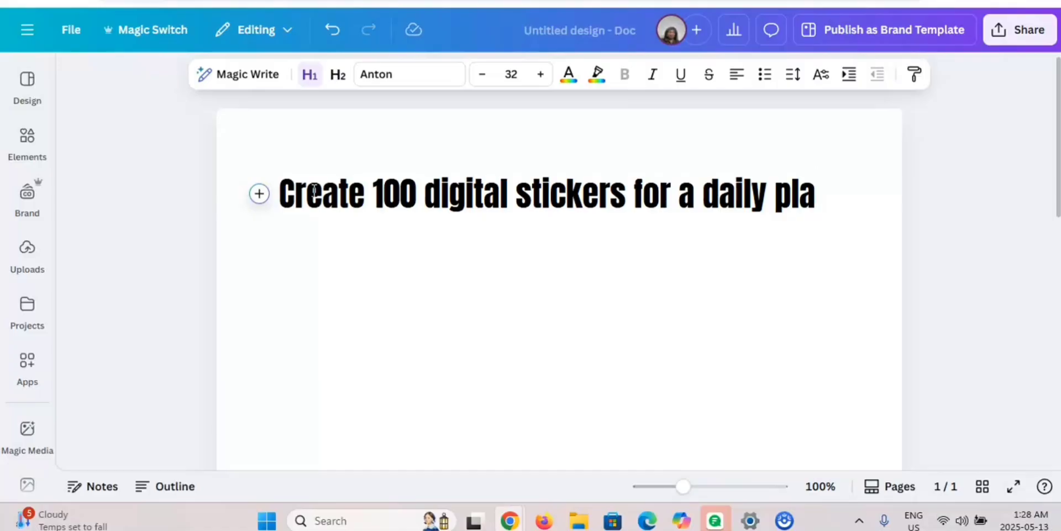
type("nner")
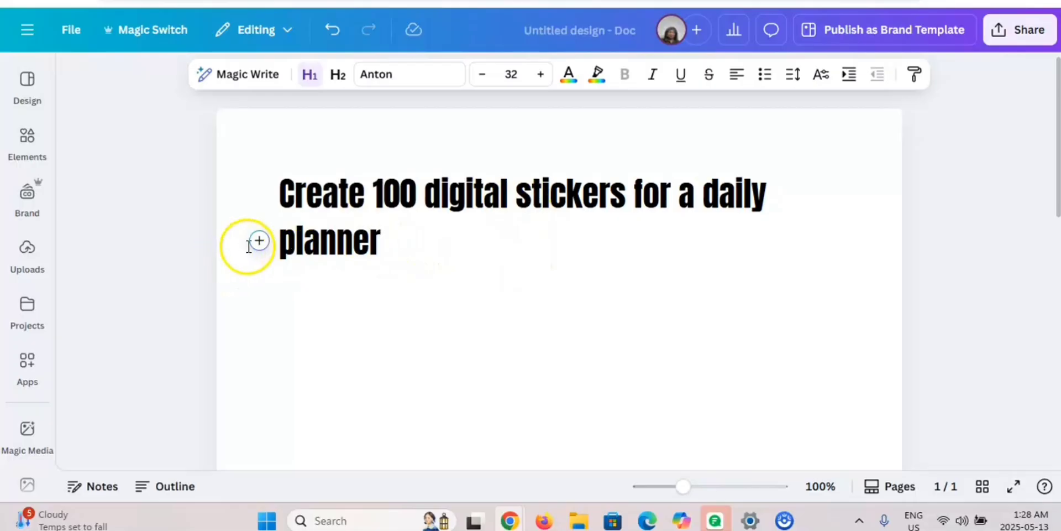
Start a new line below the heading and open the Magic Write prompt there.
left_click(425, 248)
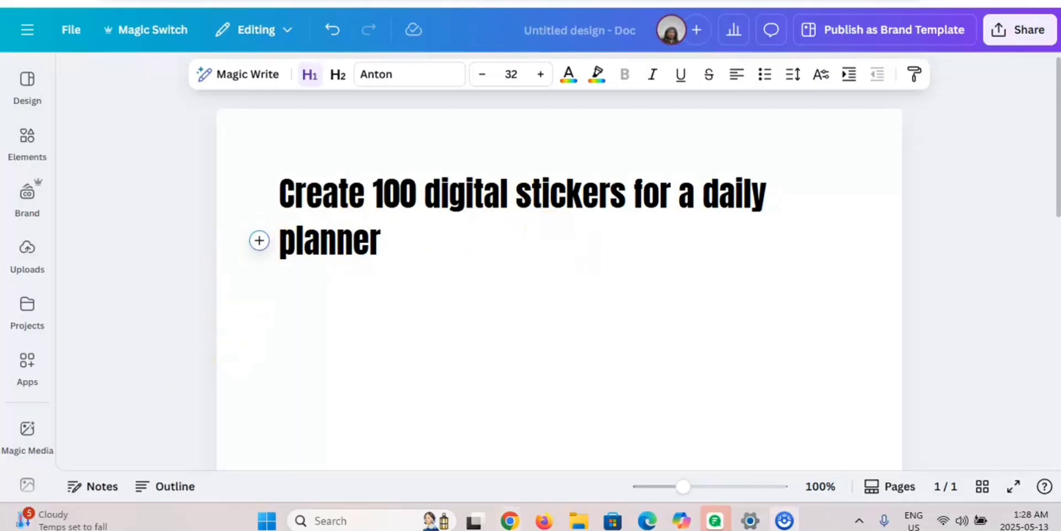
left_click(278, 280)
left_click(258, 286)
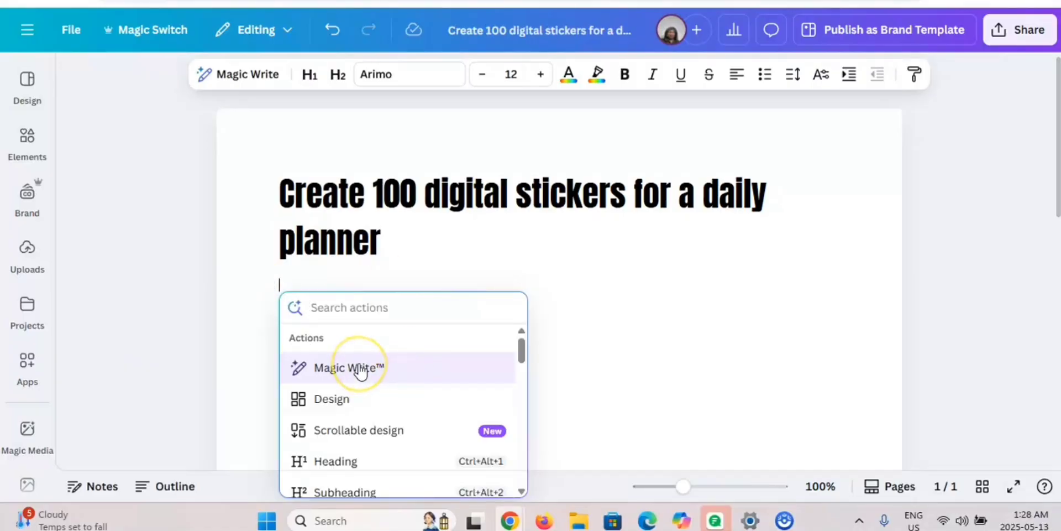
left_click(361, 369)
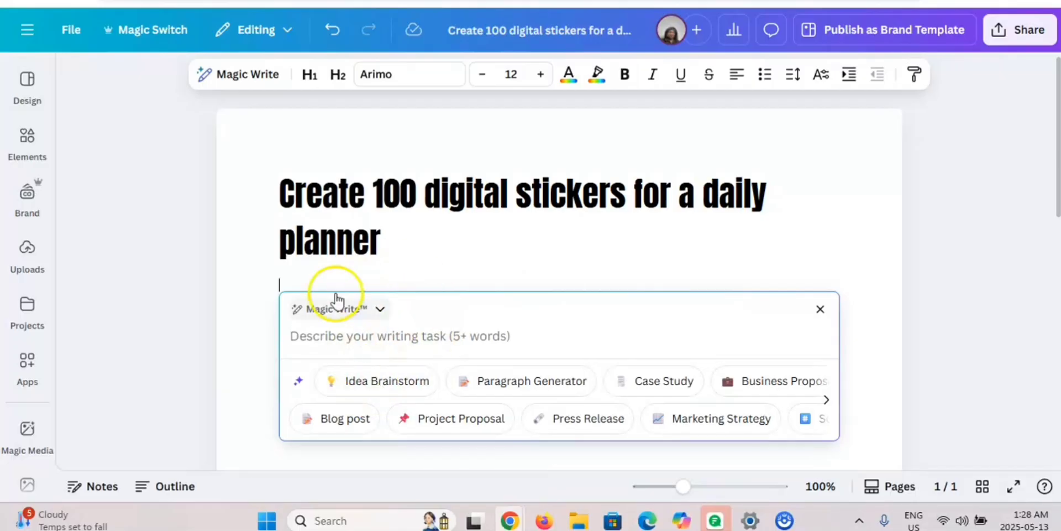
Copy the heading text "Create 100 digital stickers for a daily planner" in the Doc.
left_click_drag(277, 189, 370, 241)
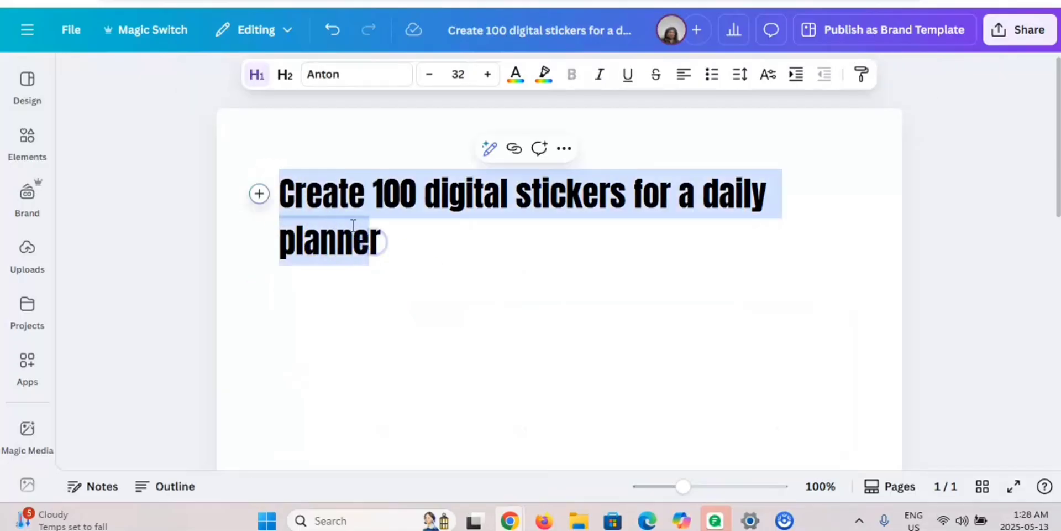
right_click(346, 221)
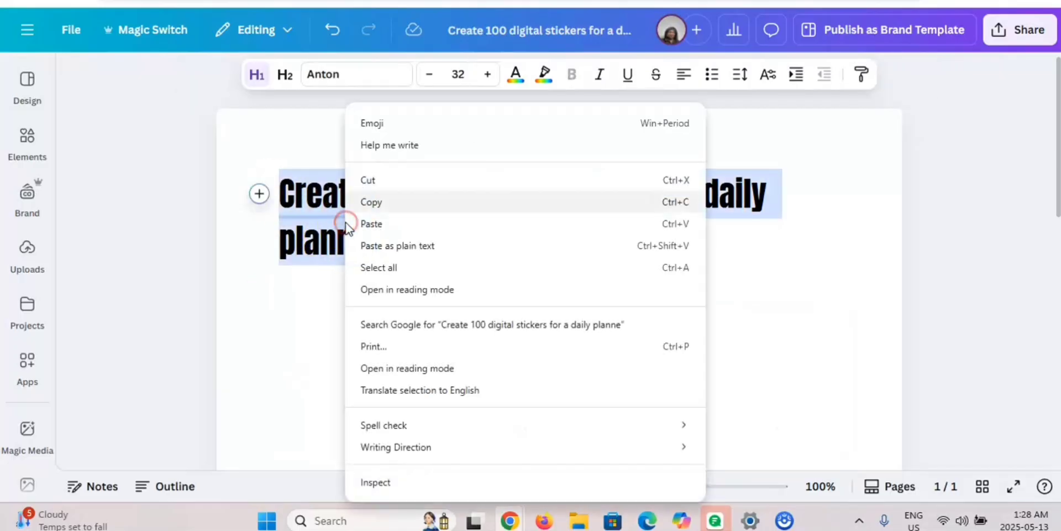
left_click(392, 203)
left_click(260, 194)
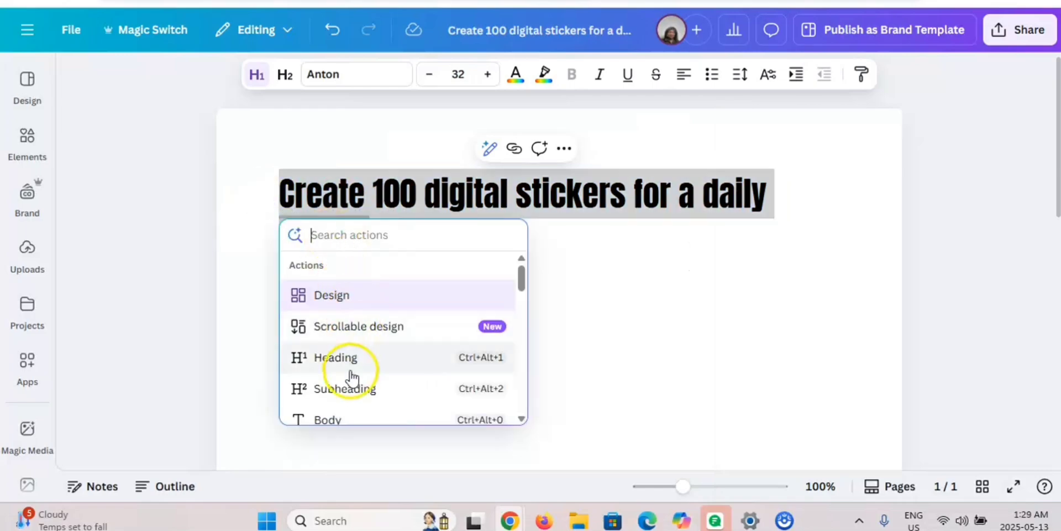
left_click(695, 363)
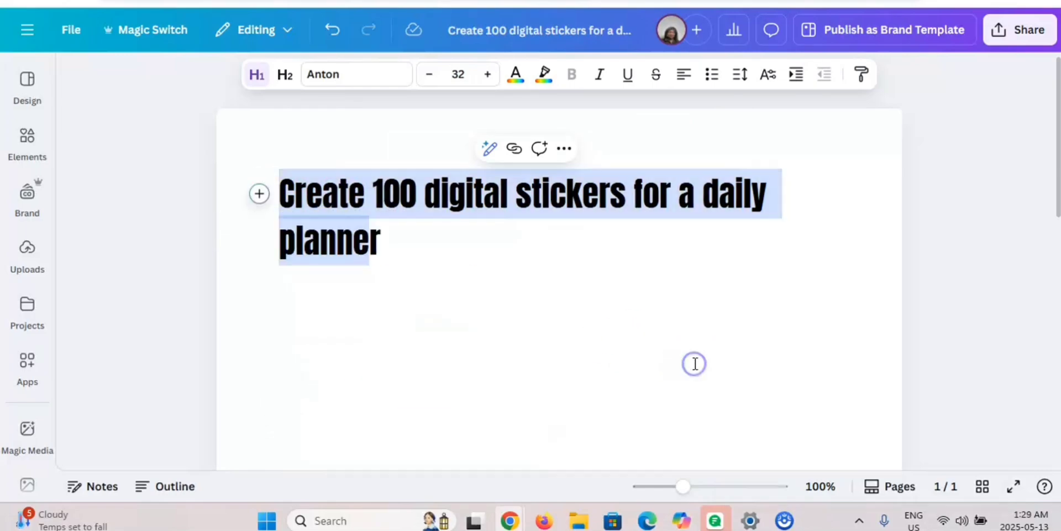
left_click(258, 192)
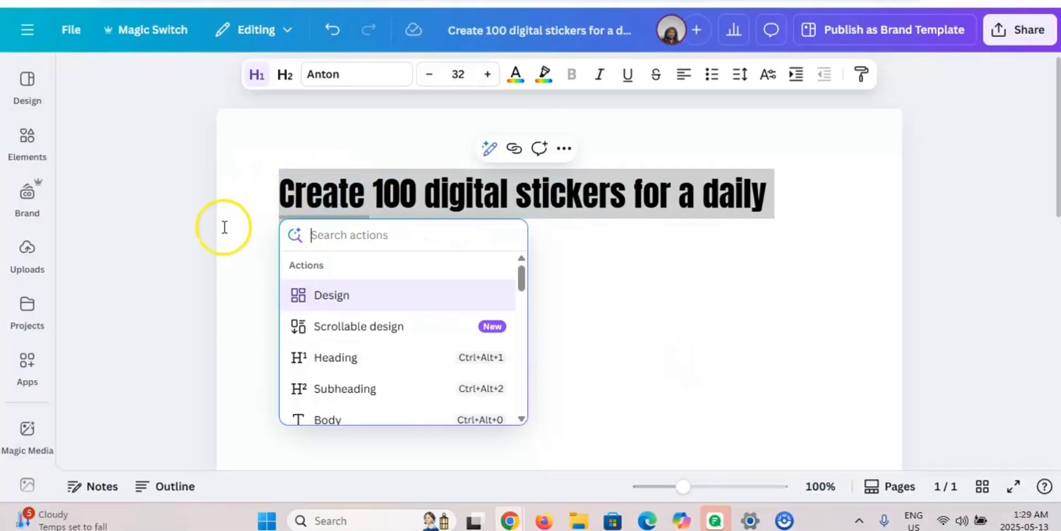
left_click(250, 378)
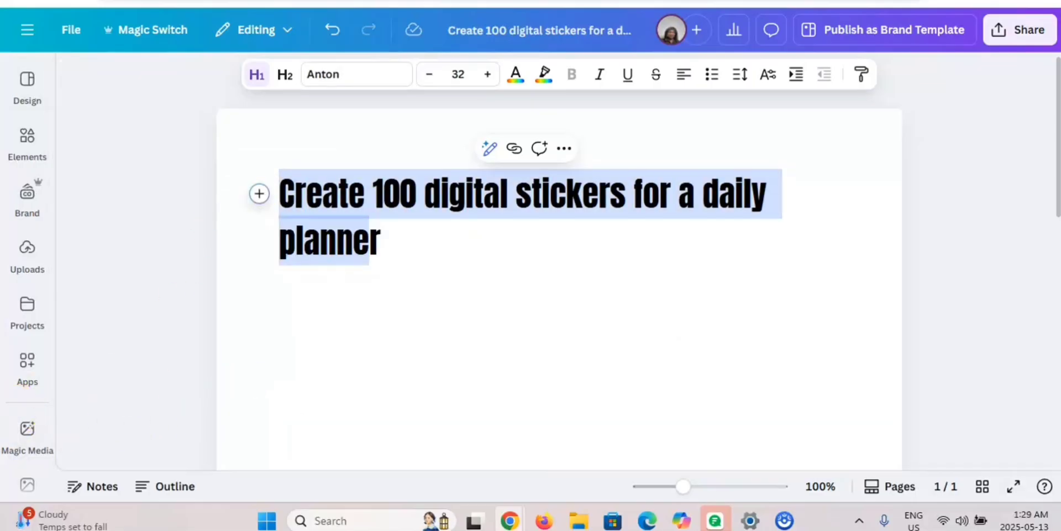
Enter the Magic Write prompt "Create 100 digital stickers ideas for a daily planner without write up. Just list the sticker ideas" and generate the list.
left_click(322, 336)
right_click(323, 336)
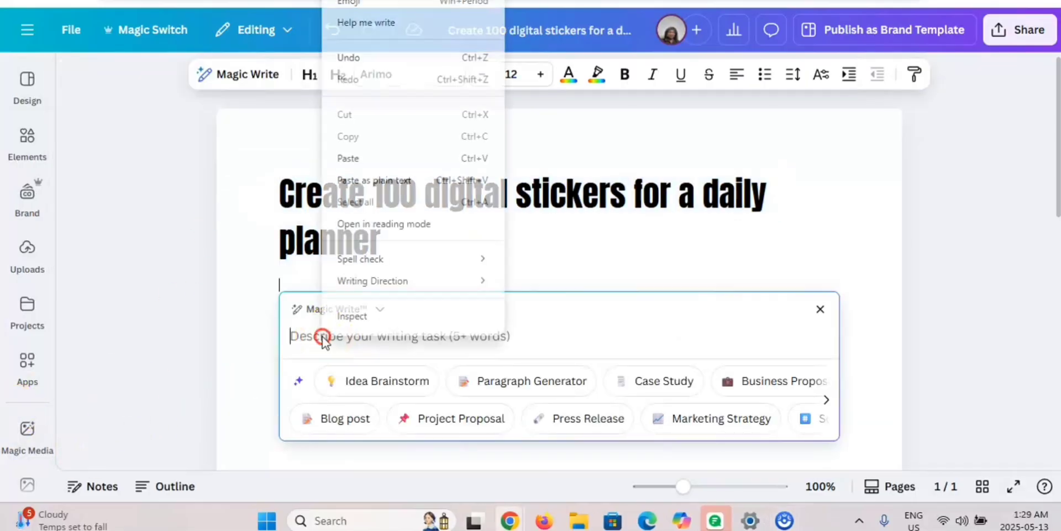
left_click(354, 159)
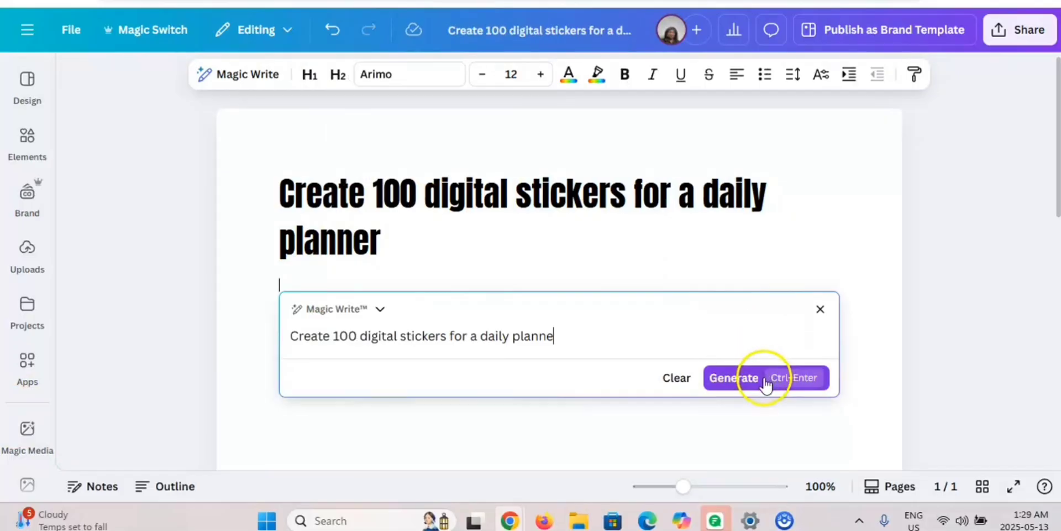
left_click(587, 332)
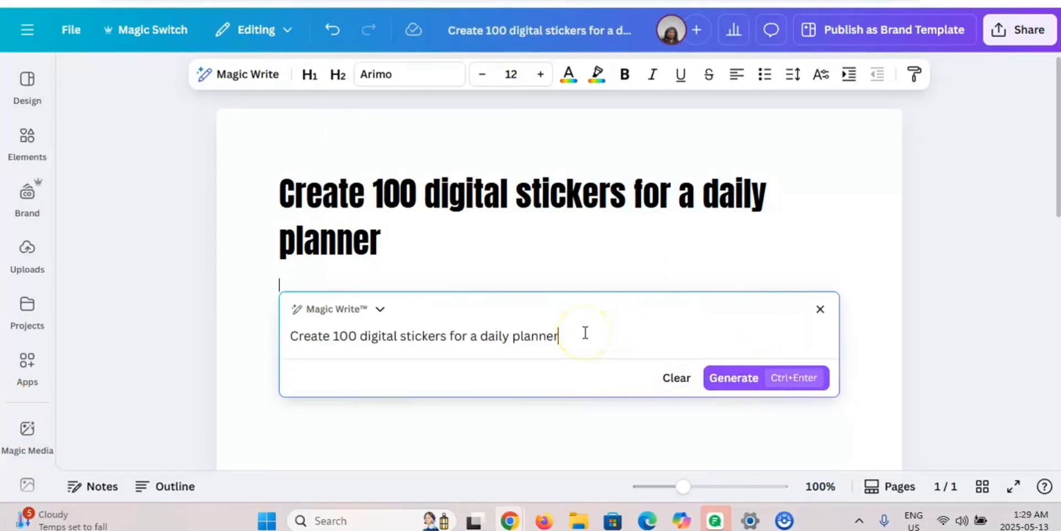
left_click(724, 373)
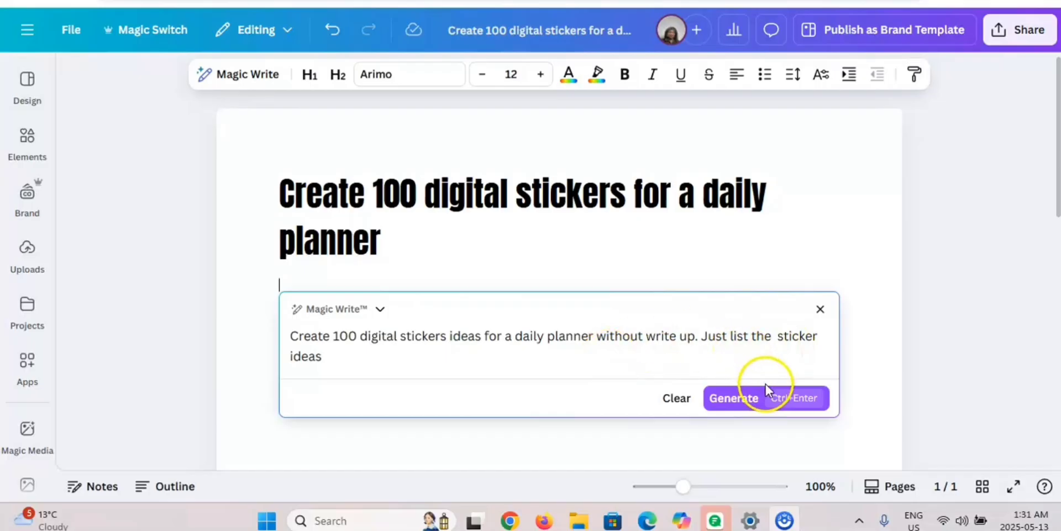
left_click(735, 408)
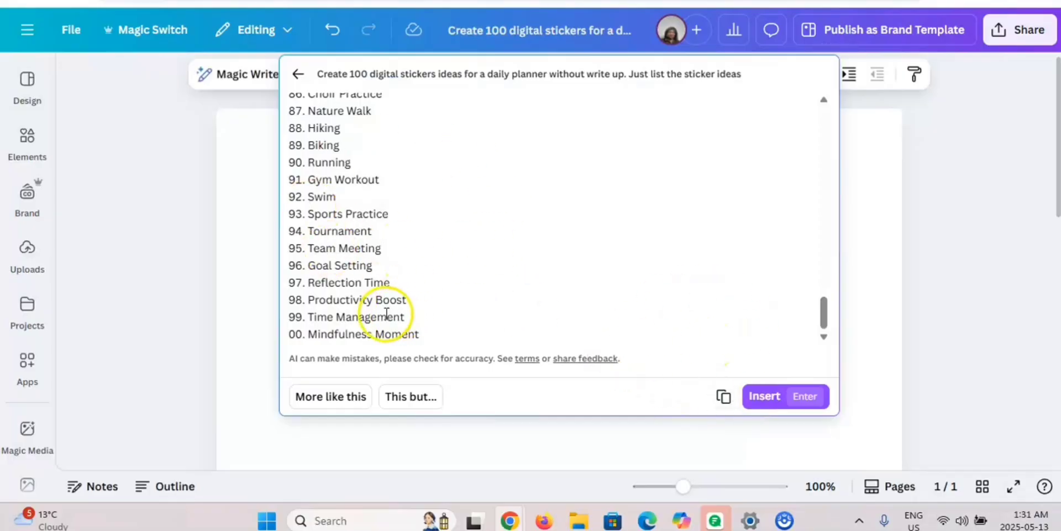
Copy the entire generated list of sticker ideas, from "To-Do List" to "Mindfulness Moment".
scroll(396, 74, "up", 10)
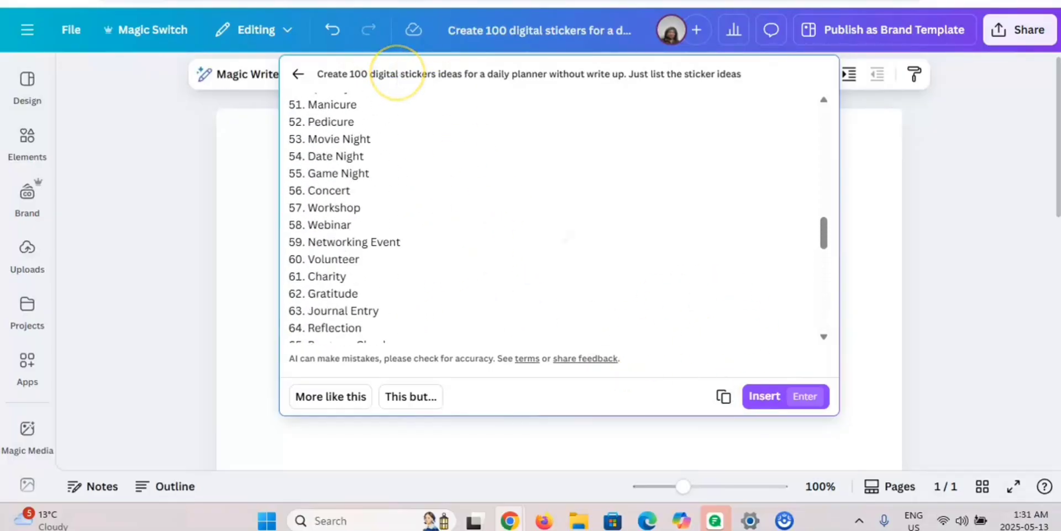
scroll(396, 74, "up", 15)
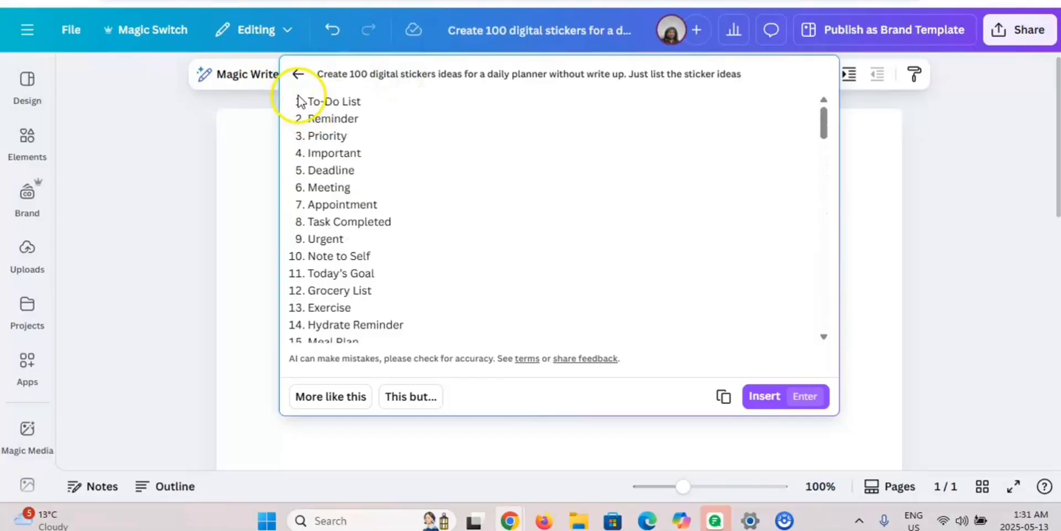
left_click_drag(306, 102, 370, 433)
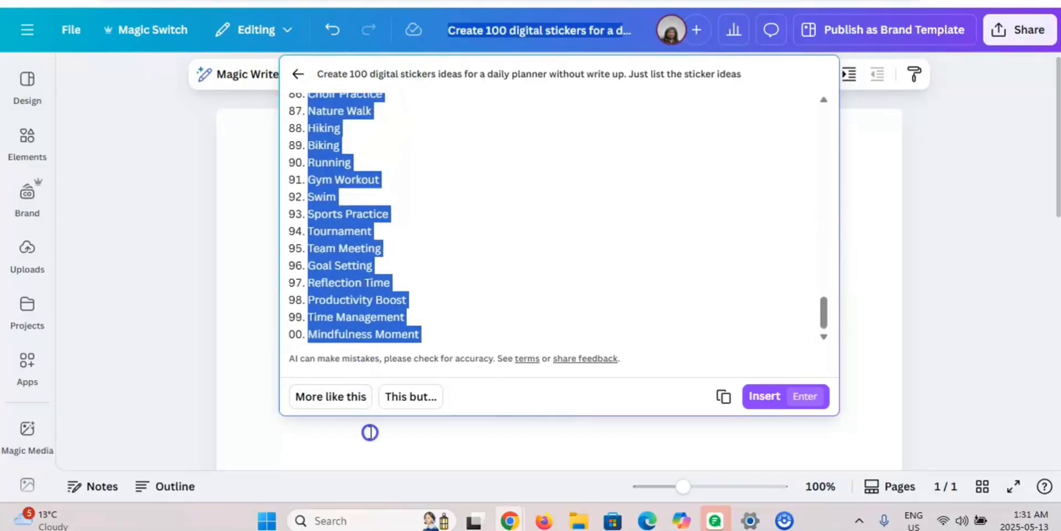
right_click(358, 249)
left_click(386, 271)
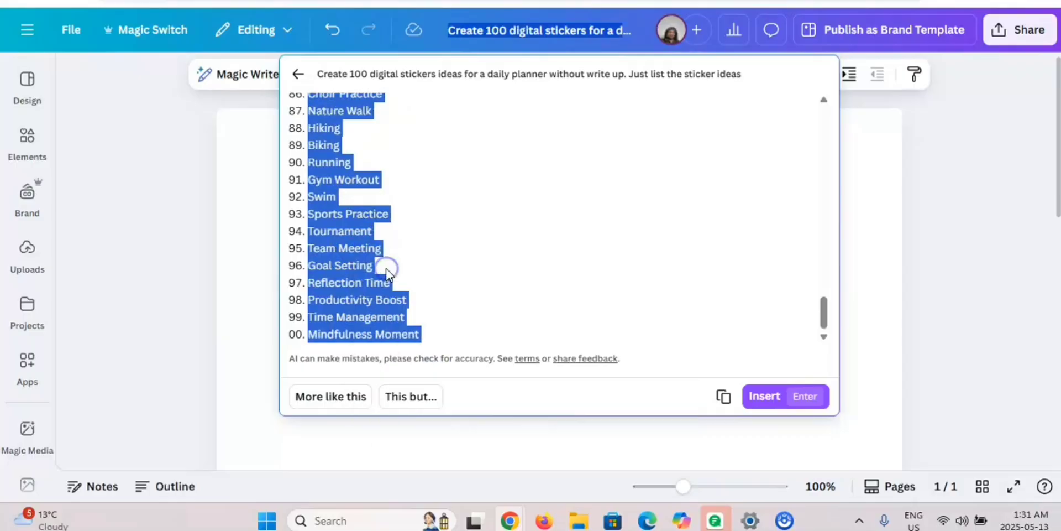
Return to the Stickers design, select the "Budget Check" text and open Bulk create.
left_click(45, 371)
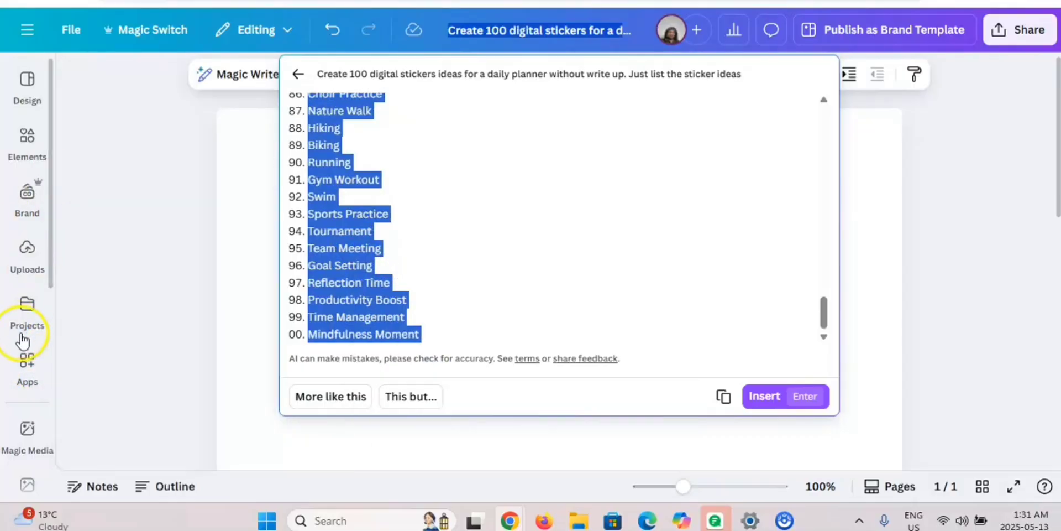
mouse_move(26, 363)
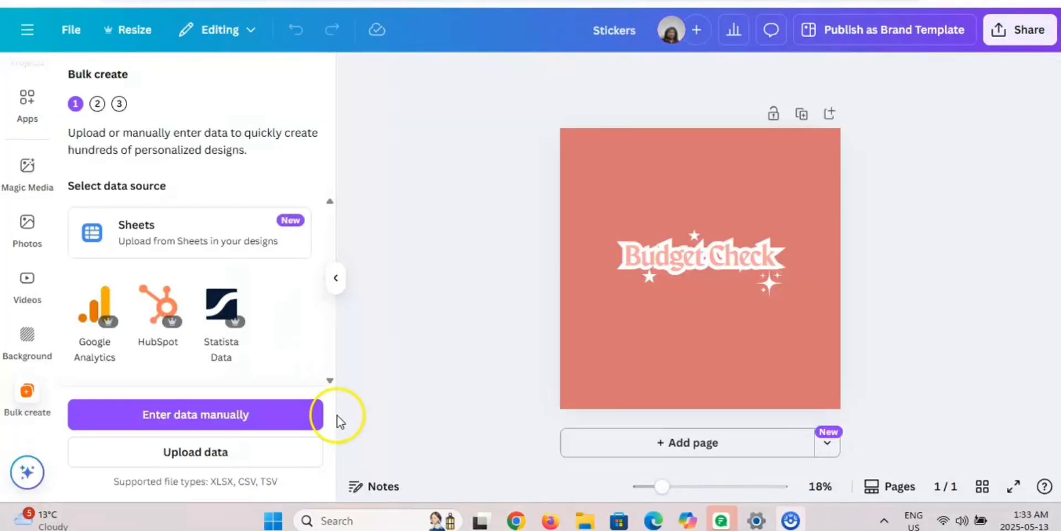
left_click(727, 257)
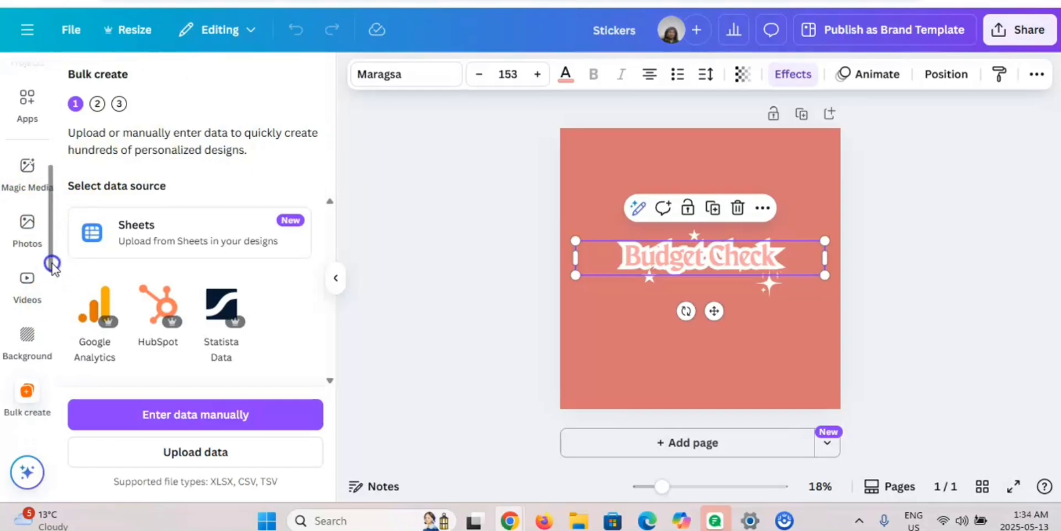
left_click_drag(53, 264, 58, 418)
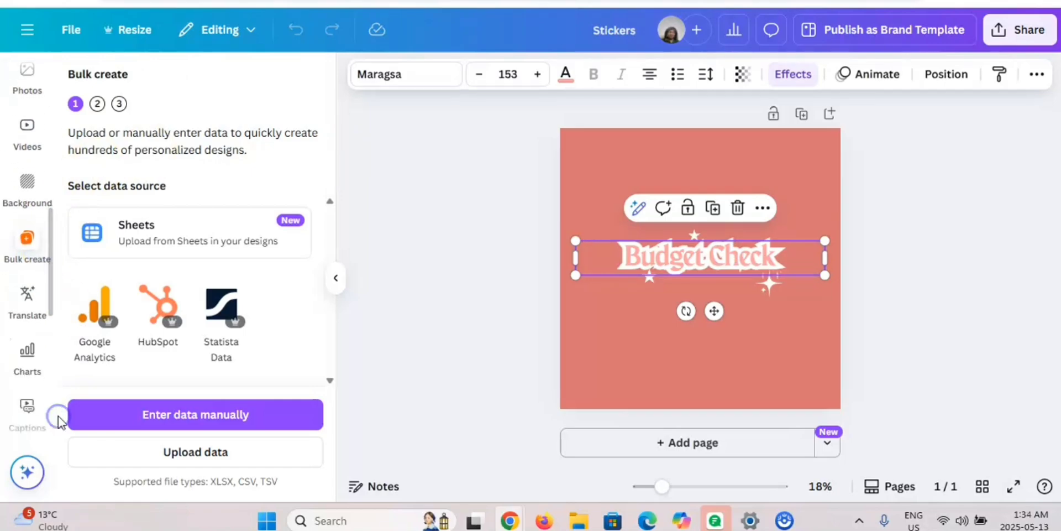
left_click(27, 241)
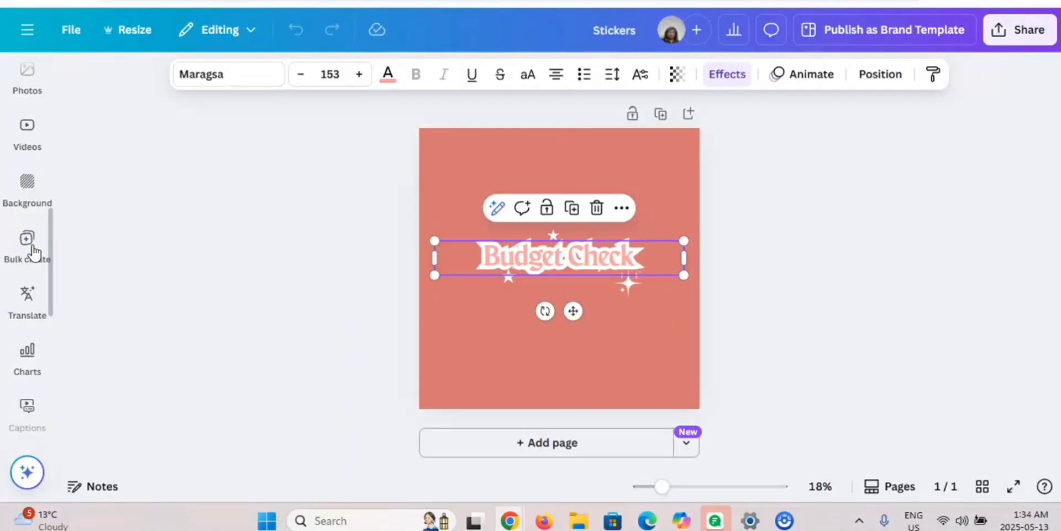
left_click(29, 243)
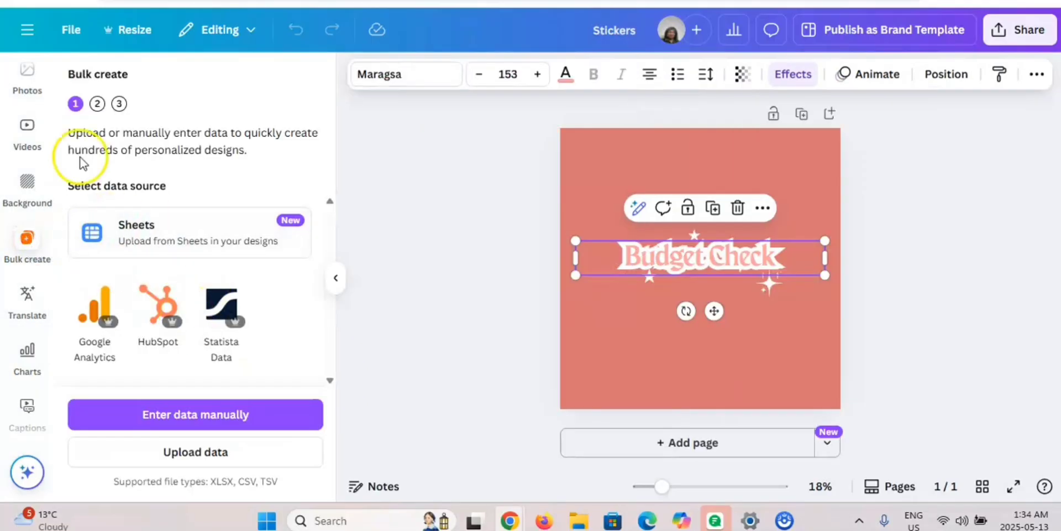
Choose manual data entry and fill the Sticker column with the copied ideas, starting at row 1, then save the table.
left_click(212, 415)
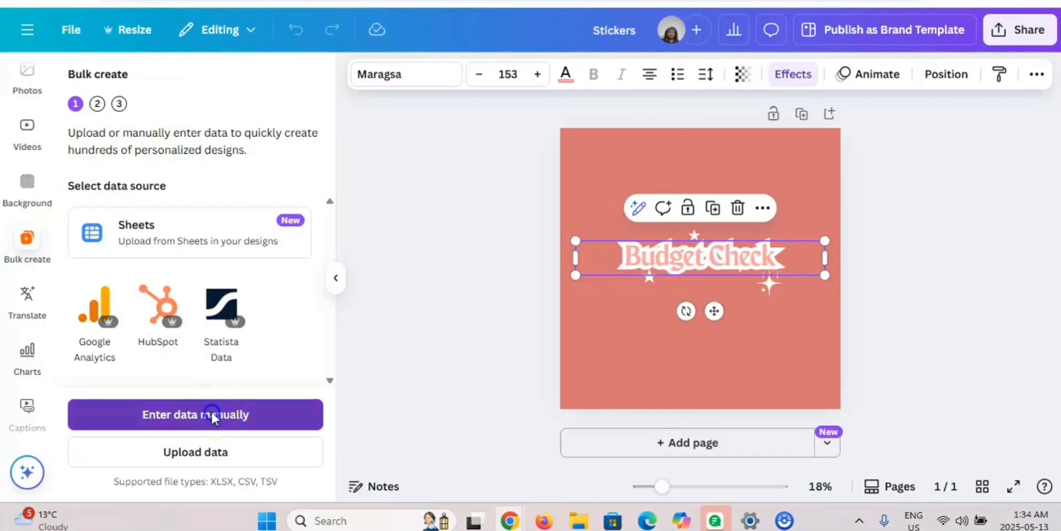
left_click(85, 125)
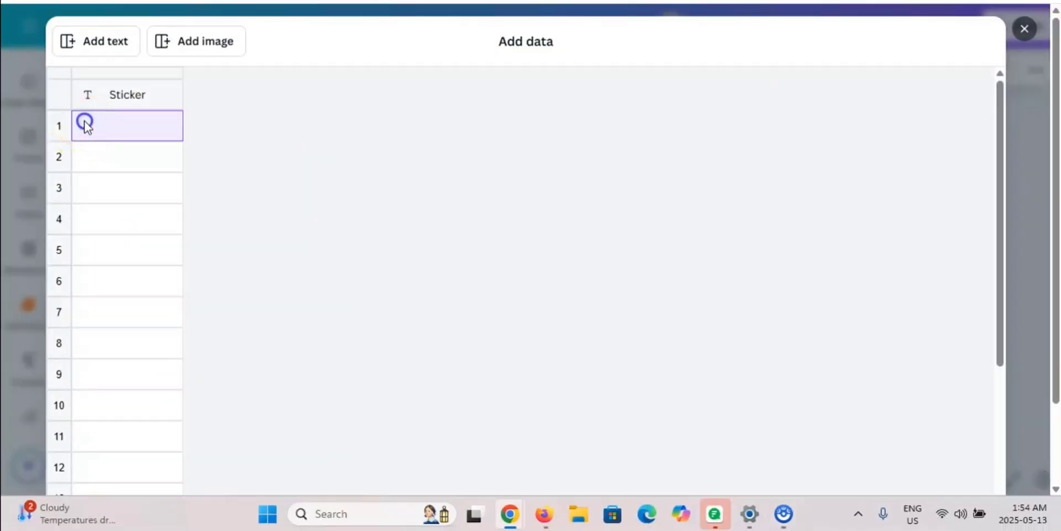
right_click(84, 121)
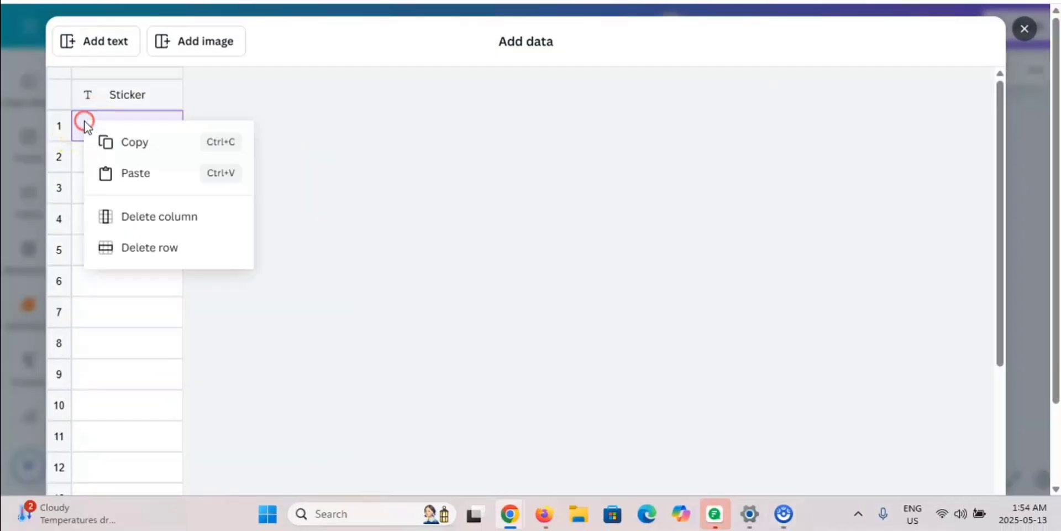
left_click(142, 172)
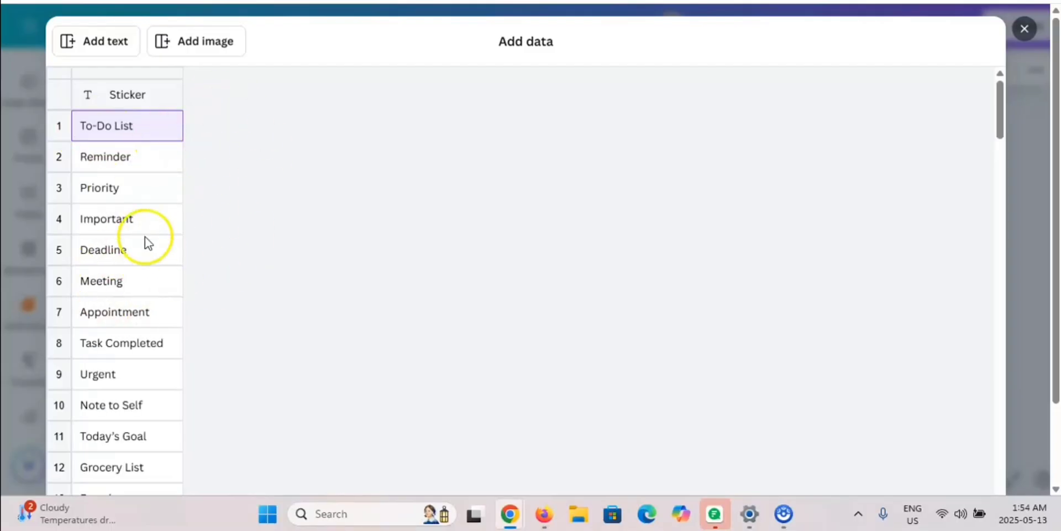
scroll(159, 238, "down", 20)
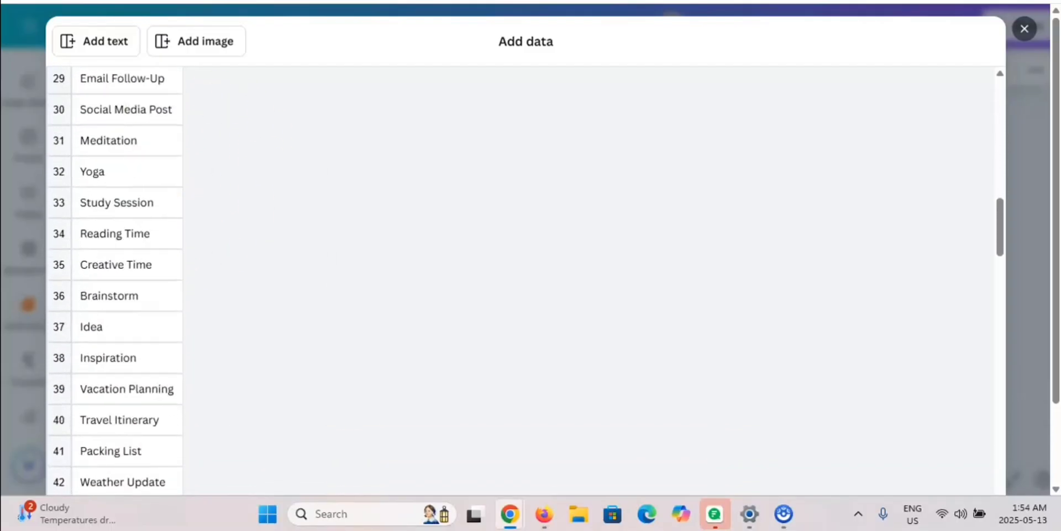
scroll(158, 238, "down", 15)
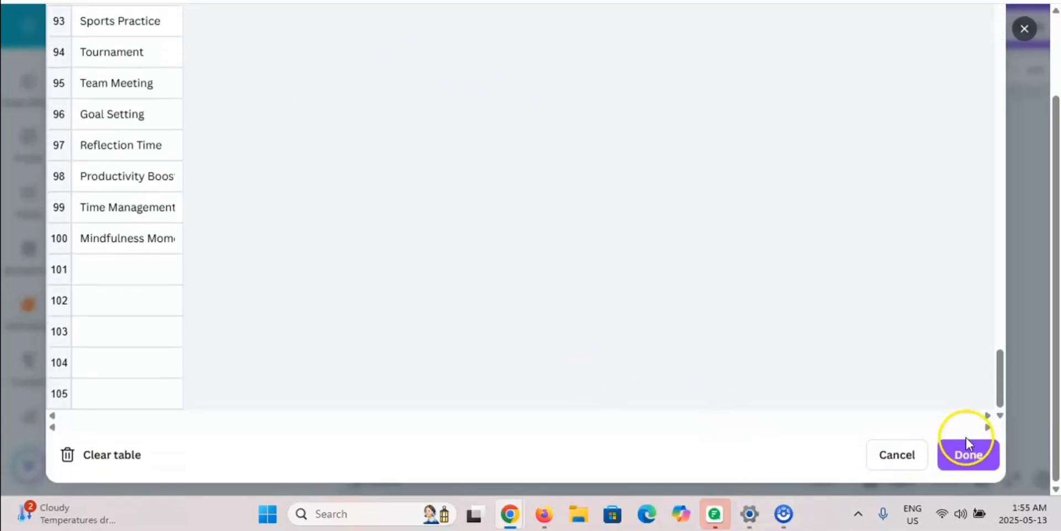
left_click(972, 457)
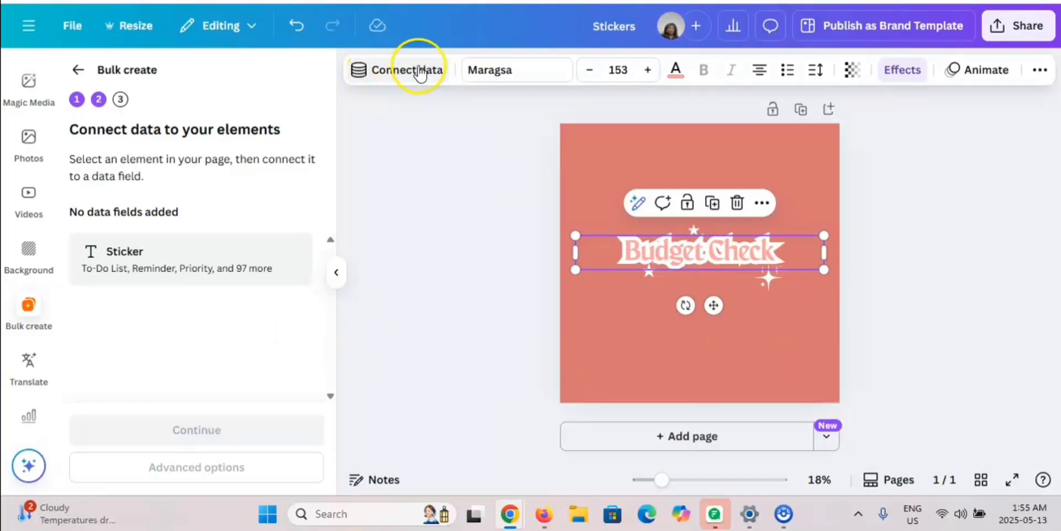
Connect the "Budget Check" text element to the Sticker data field.
right_click(801, 250)
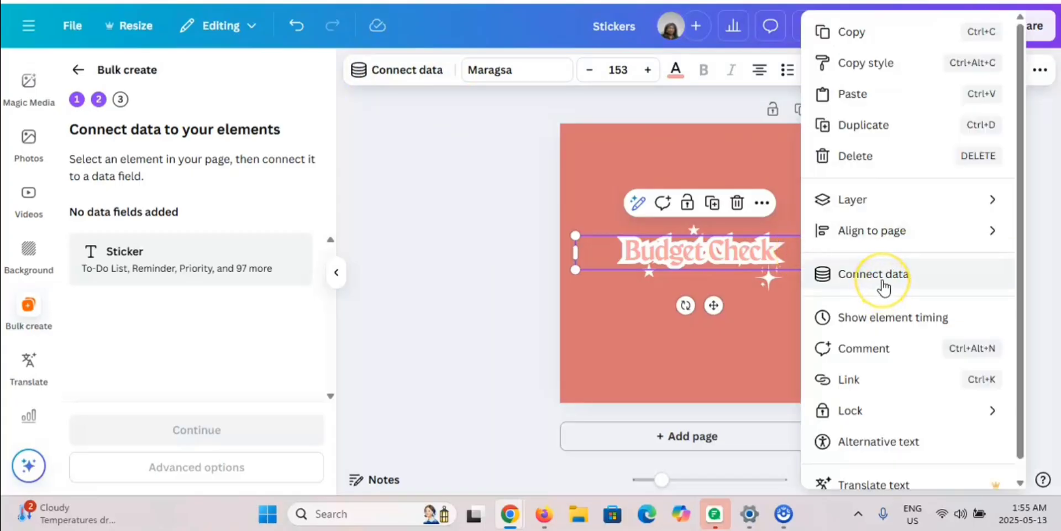
left_click(401, 72)
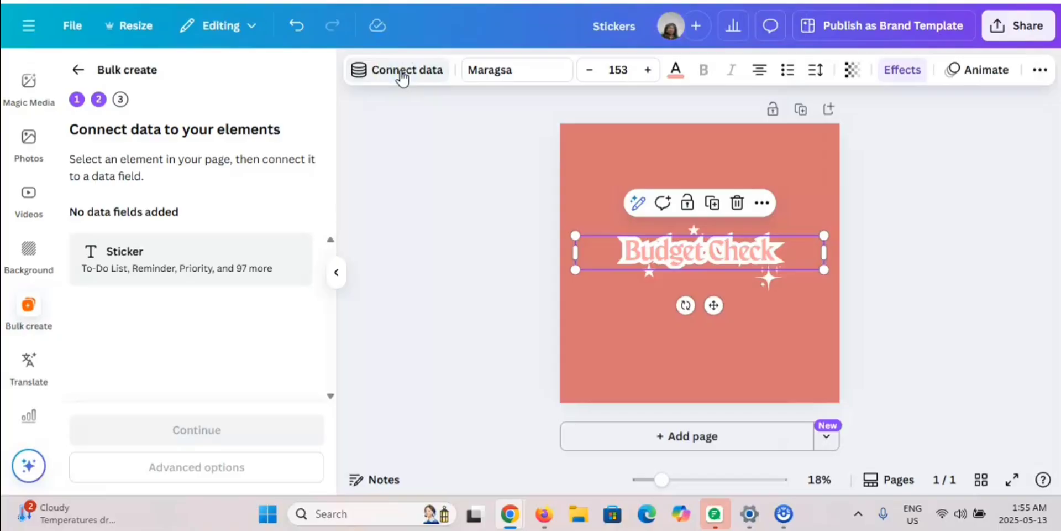
left_click(403, 72)
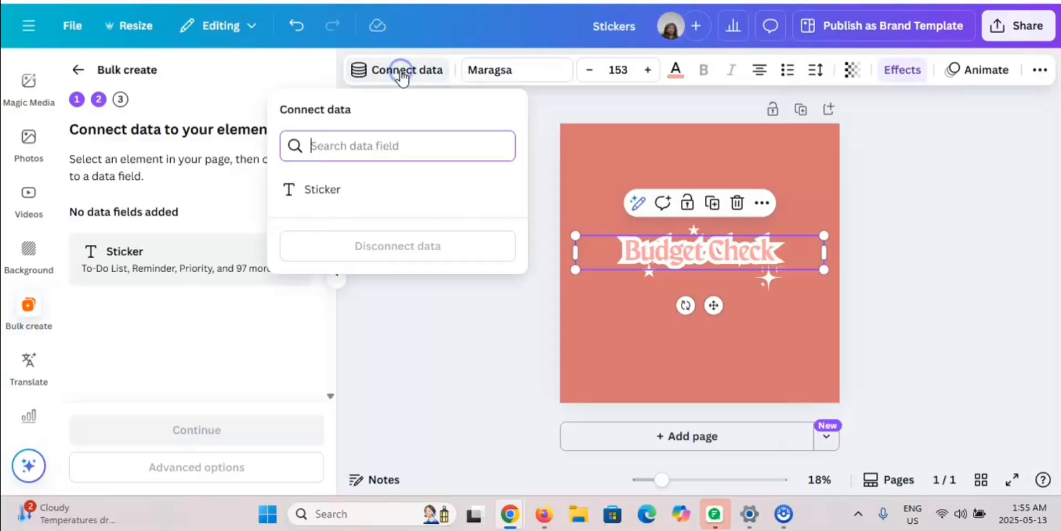
left_click(326, 195)
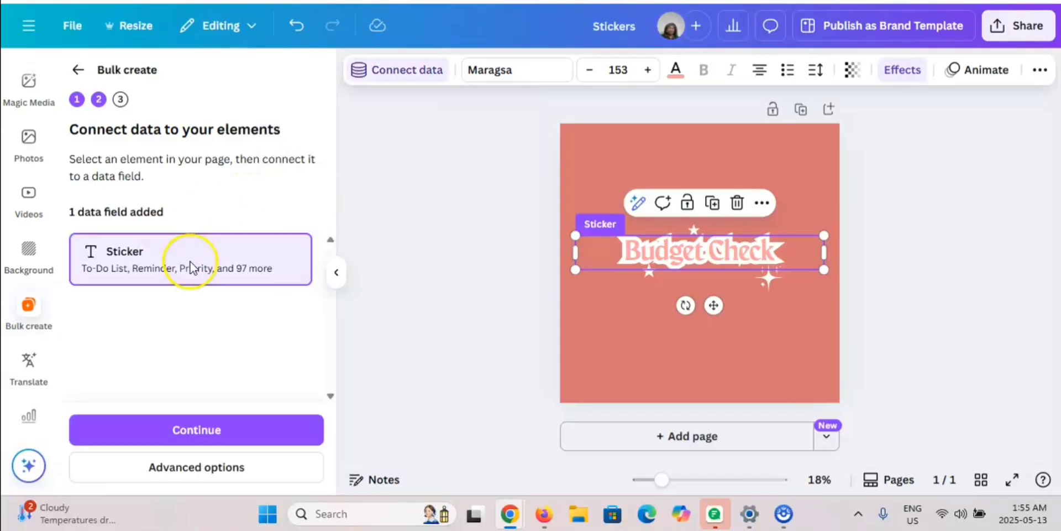
Generate 100 designs from all the selected Sticker entries and open the resulting (Bulk 1) Stickers design.
left_click(221, 431)
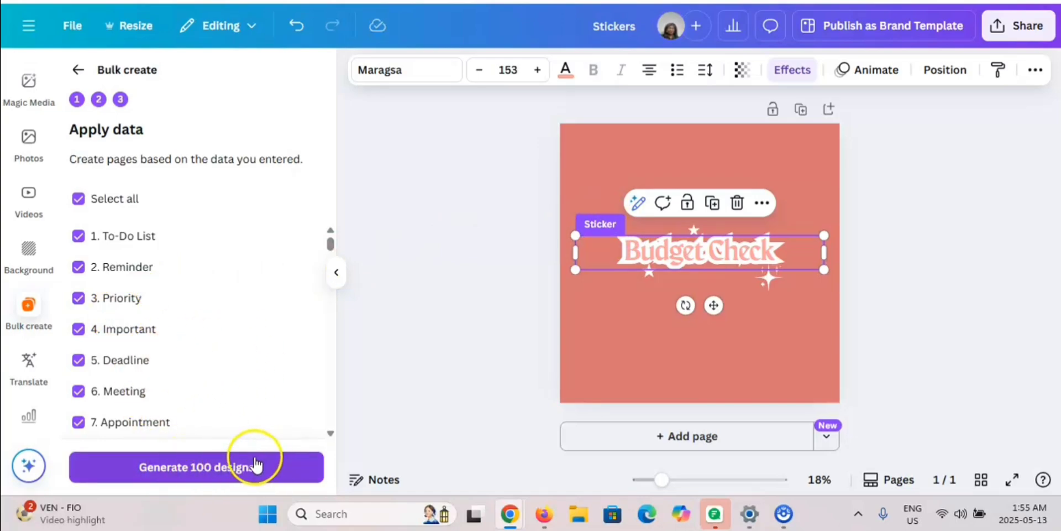
left_click(330, 433)
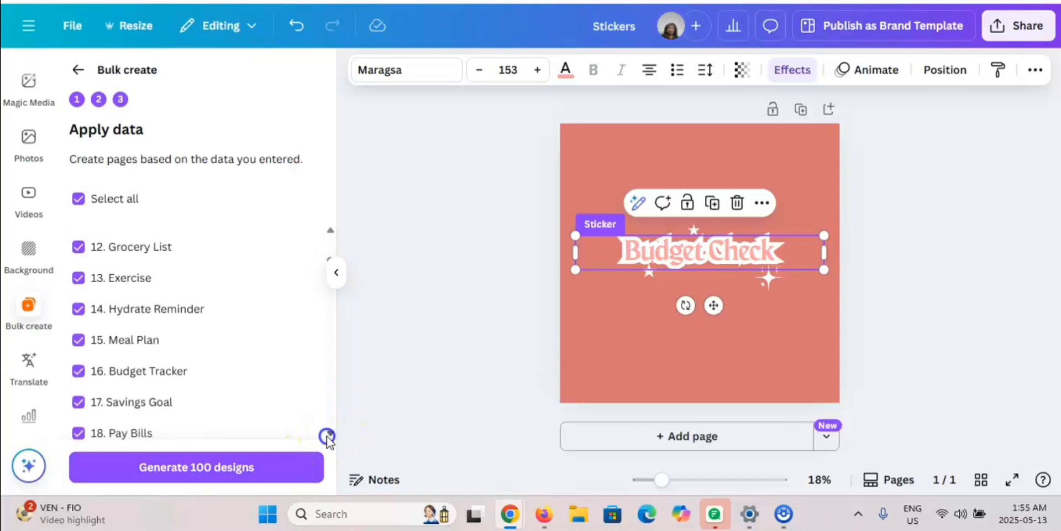
left_click(329, 434)
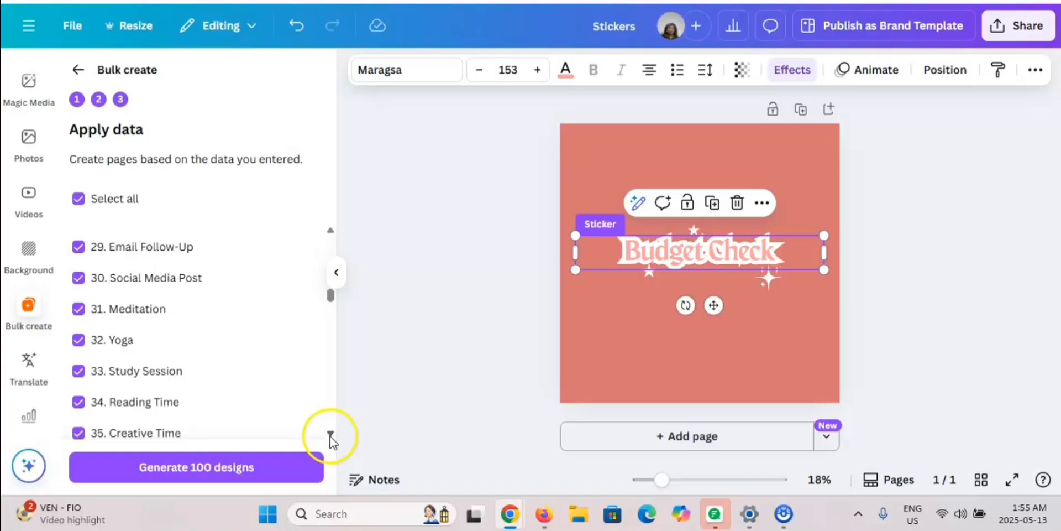
left_click(215, 469)
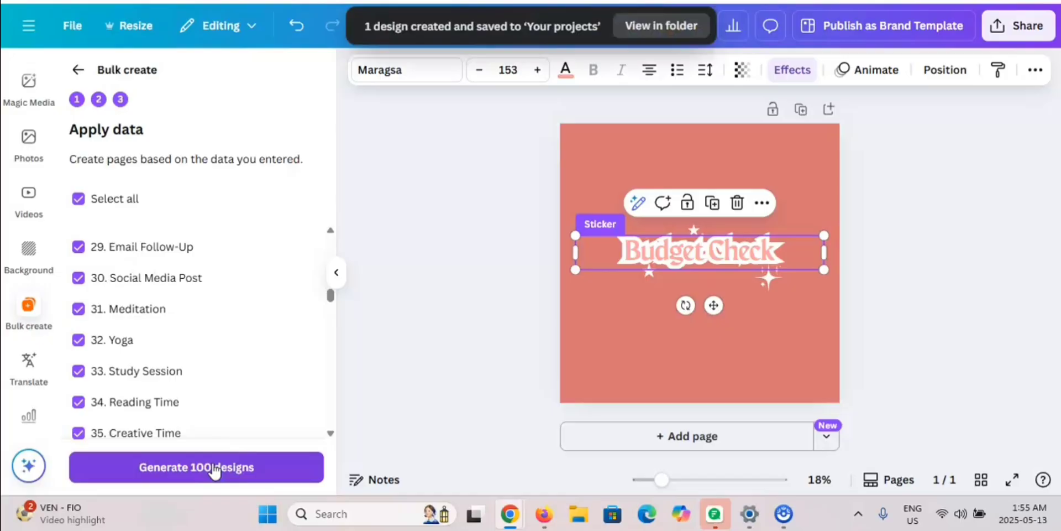
left_click(673, 32)
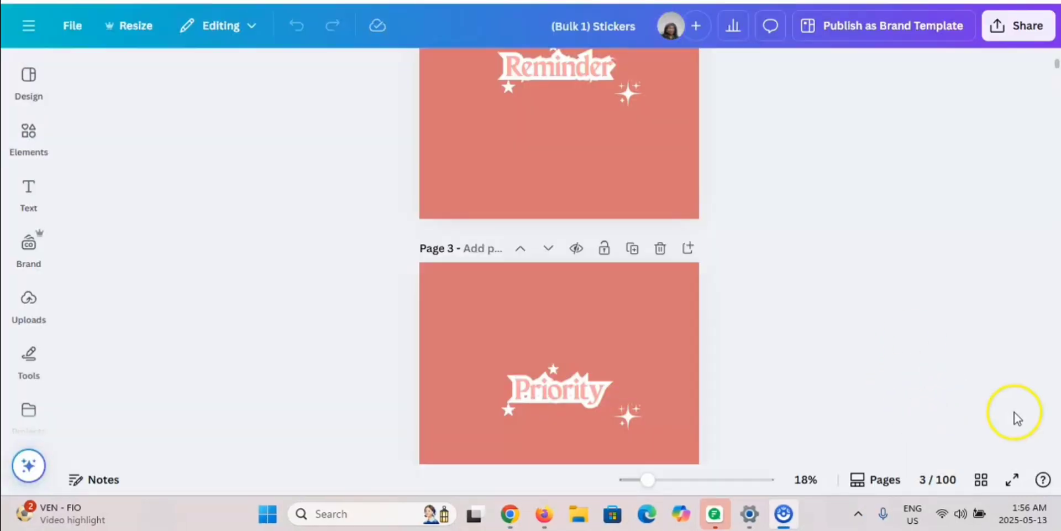
Switch the (Bulk 1) Stickers design to grid view and look over the generated sticker pages.
left_click(981, 479)
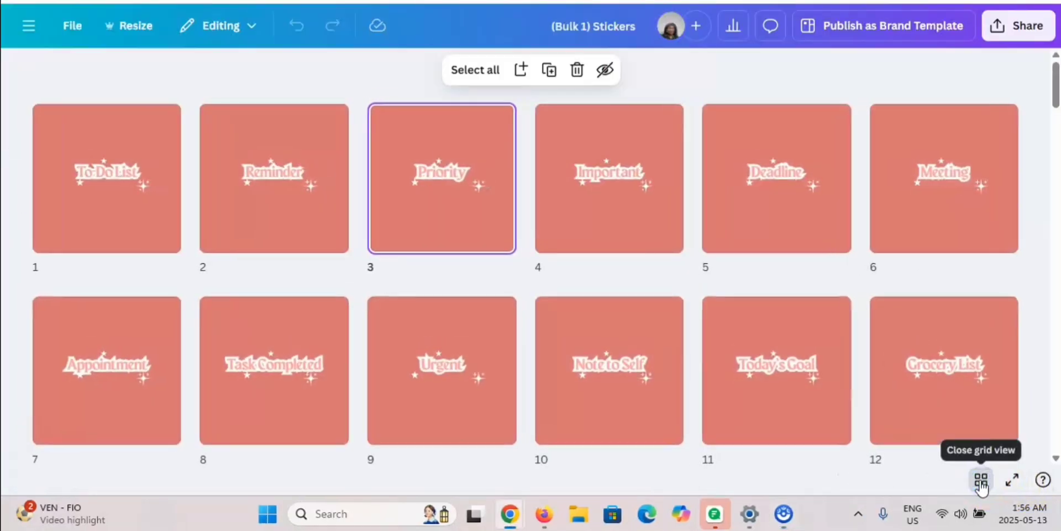
scroll(981, 486, "down", 15)
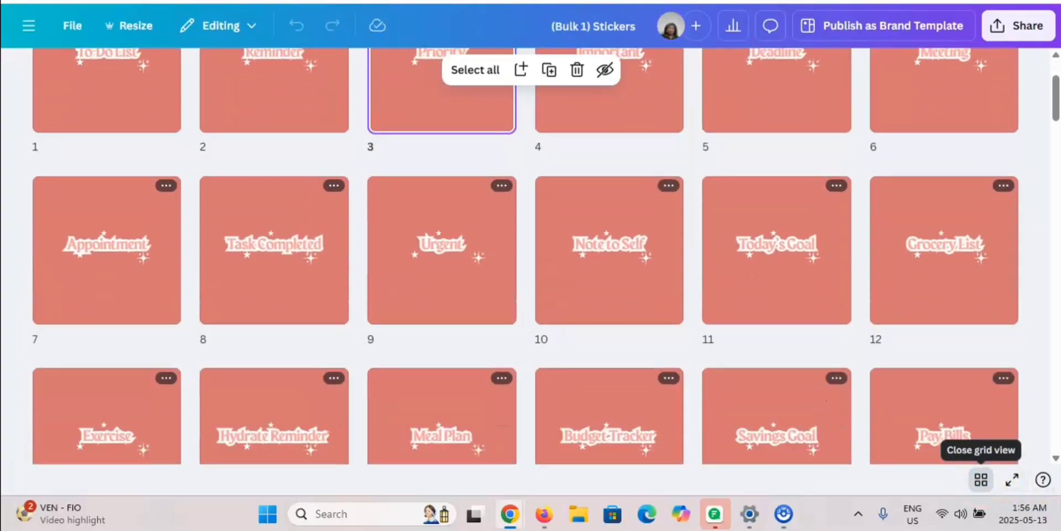
scroll(982, 479, "down", 15)
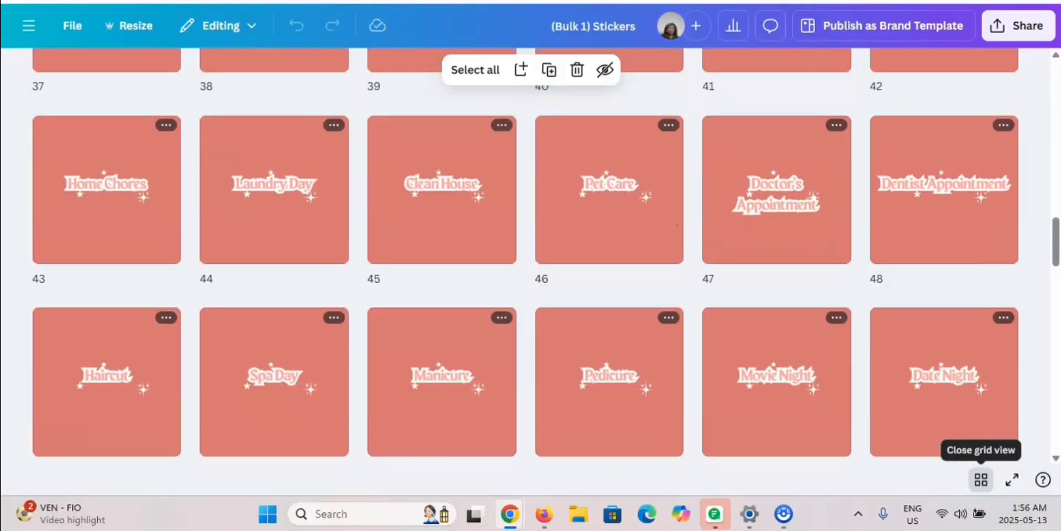
scroll(981, 479, "down", 8)
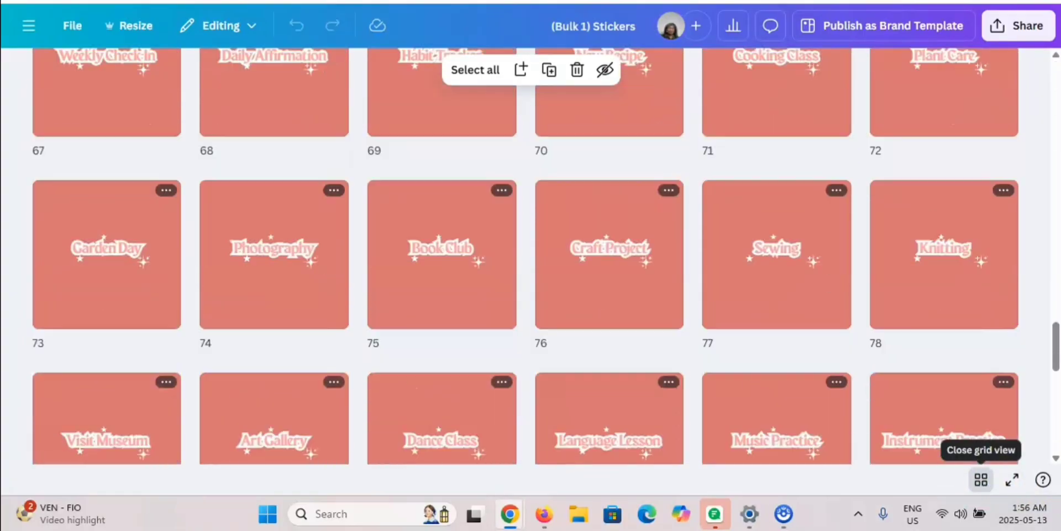
scroll(981, 479, "up", 20)
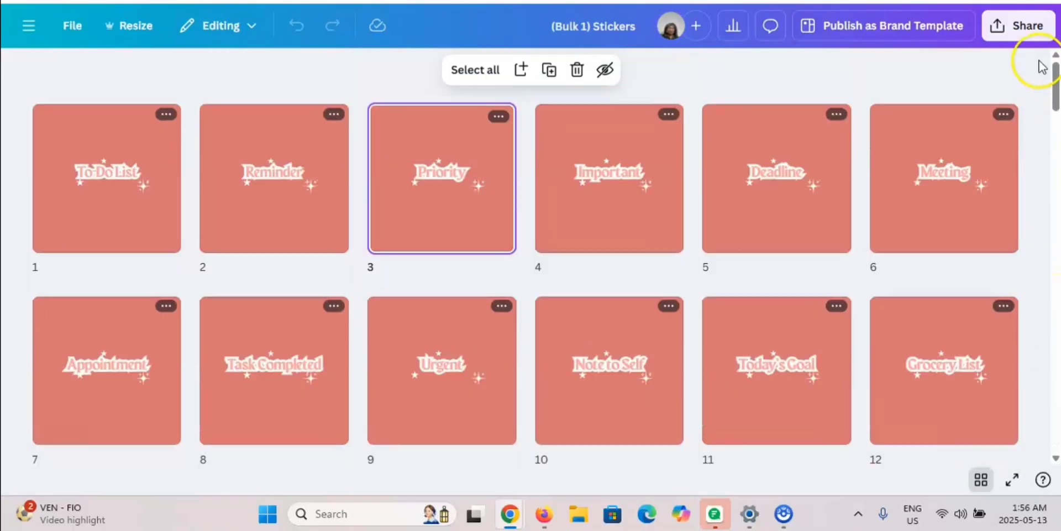
Download pages 1–100 as PNG files at size 1 with a transparent background.
left_click(1013, 22)
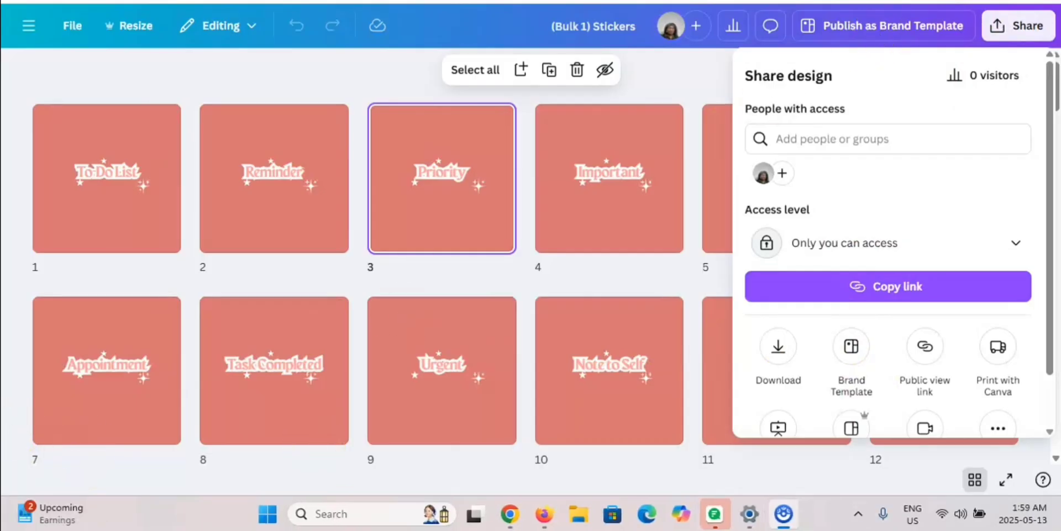
left_click(779, 352)
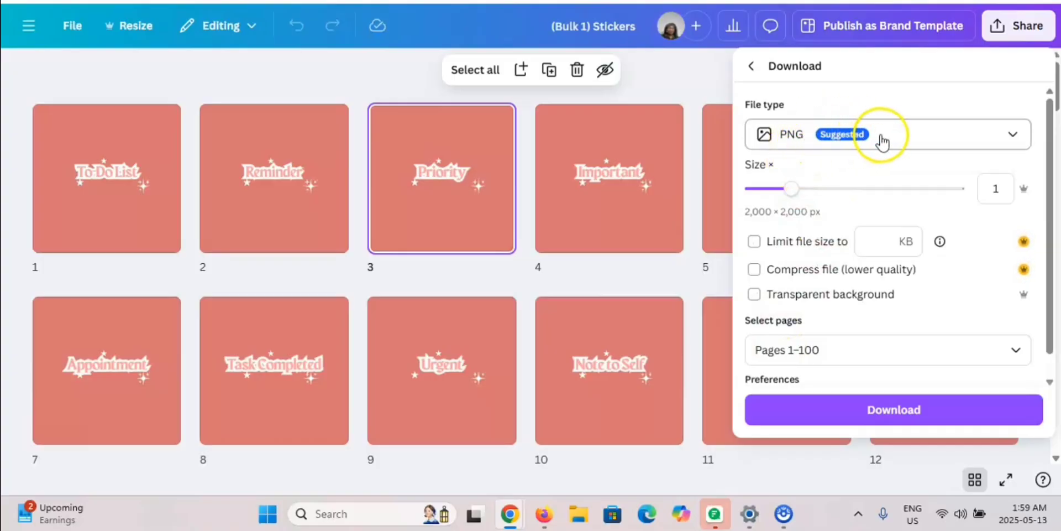
left_click(755, 296)
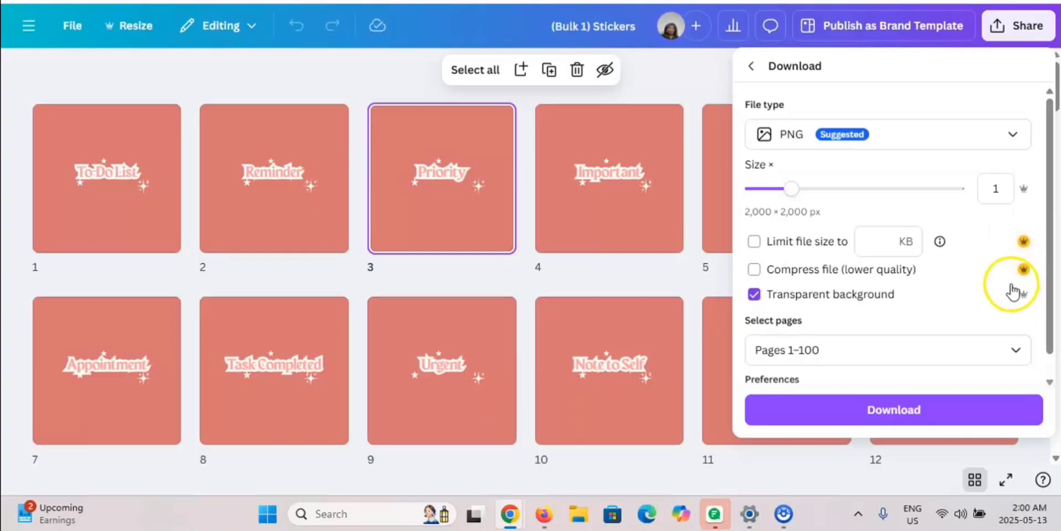
left_click(1052, 381)
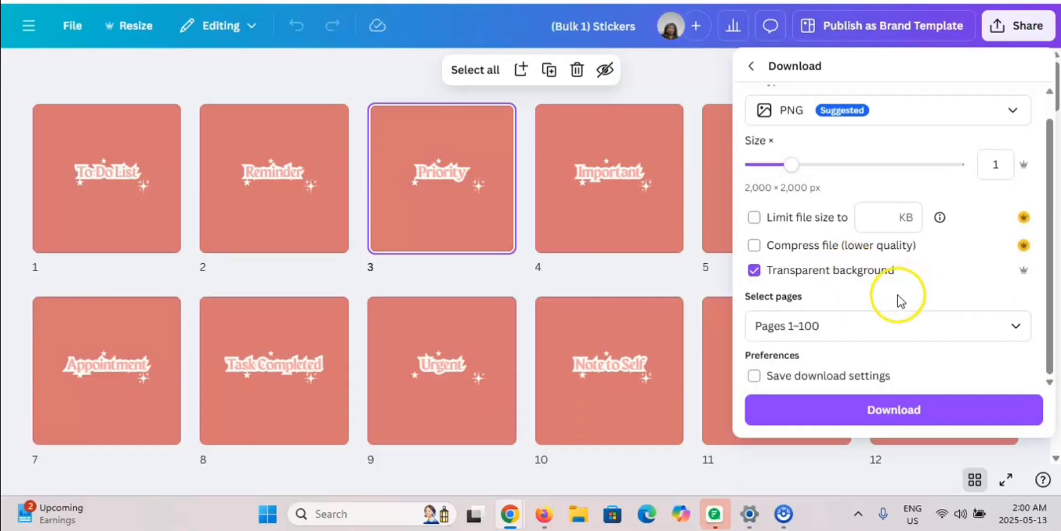
left_click(895, 412)
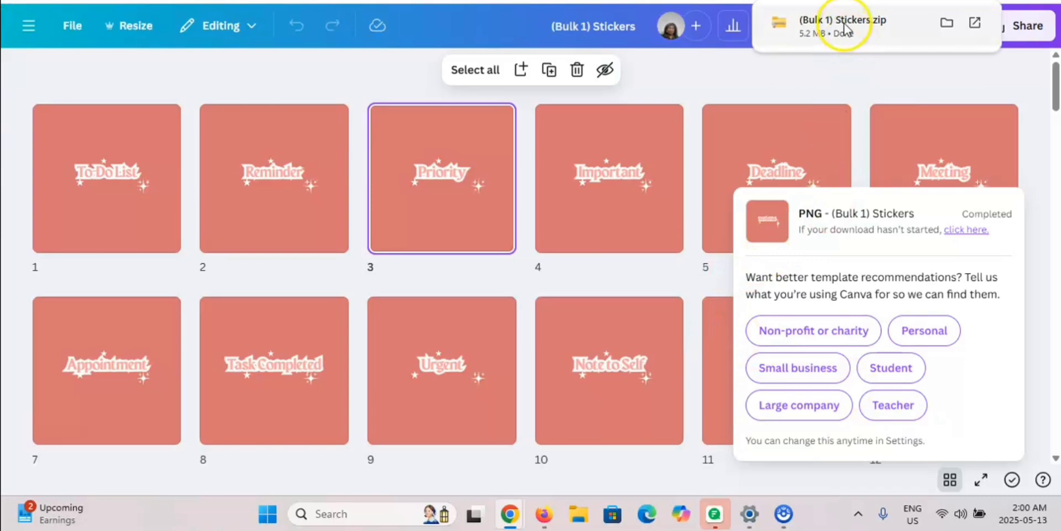
Open the downloaded (Bulk 1) Stickers.zip, examine image 1 in an enlarged photo viewer window, and close it.
left_click(843, 27)
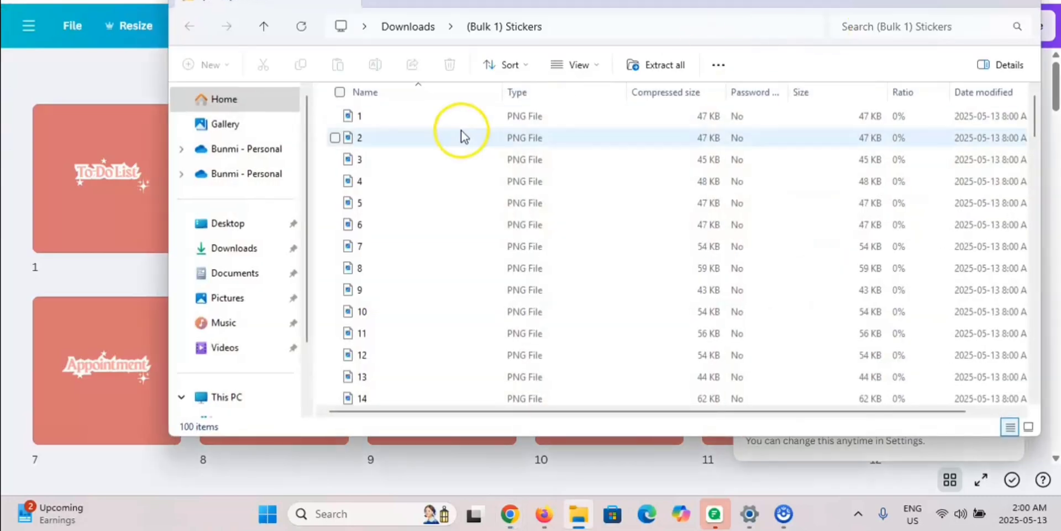
left_click(421, 118)
double_click(418, 117)
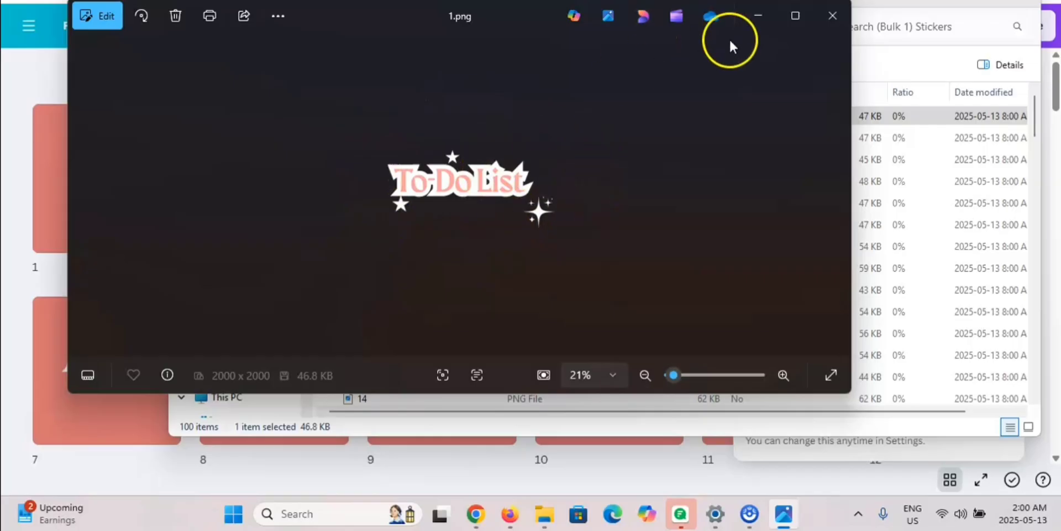
left_click(793, 15)
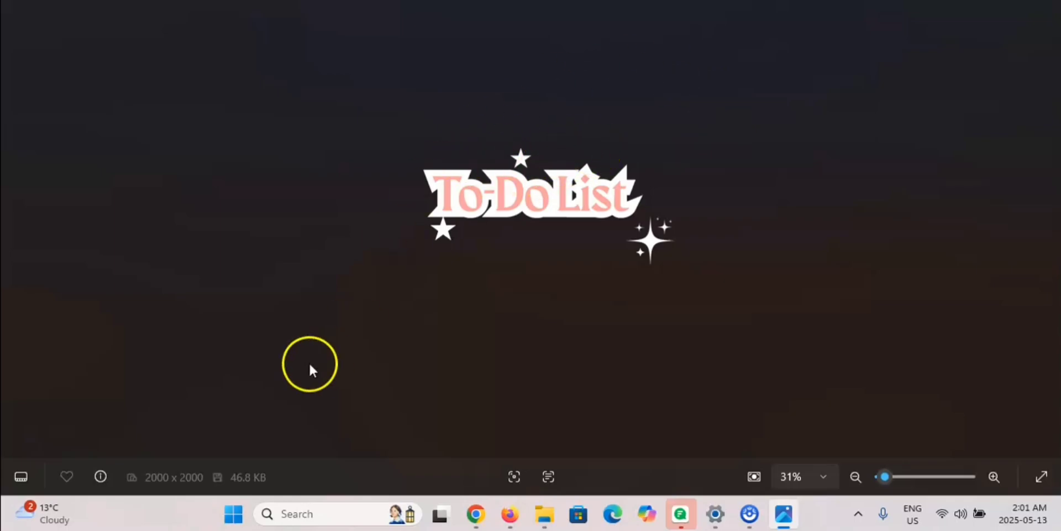
key("alt+F4")
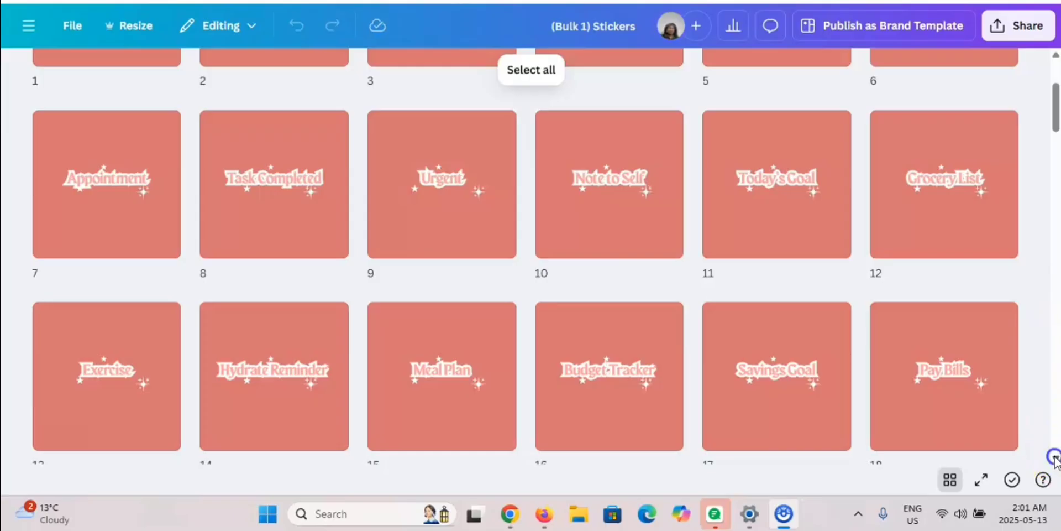
Review the sticker pages of the (Bulk 1) Stickers design in the grid, down to the last rows.
scroll(1056, 459, "down", 7)
scroll(1056, 459, "down", 4)
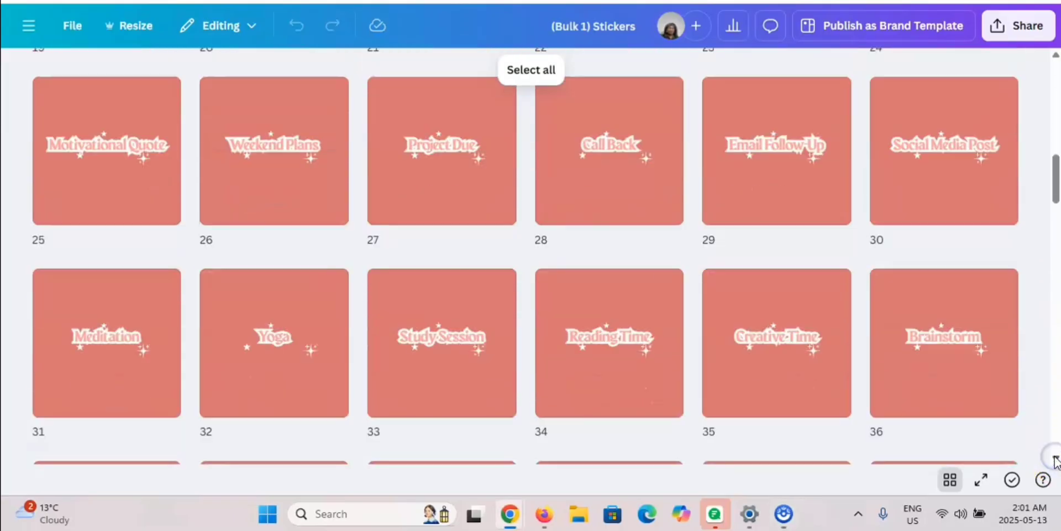
scroll(1057, 461, "down", 5)
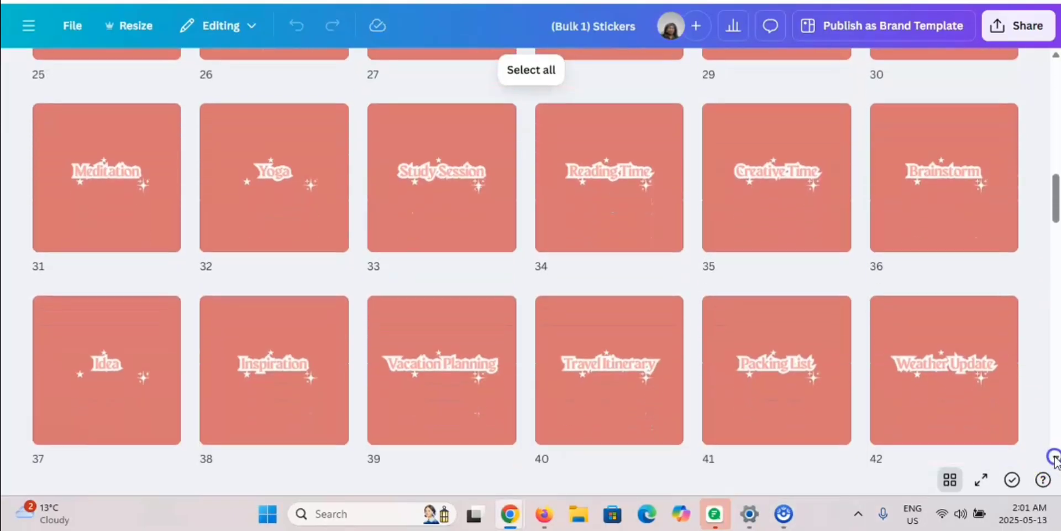
scroll(1056, 459, "down", 18)
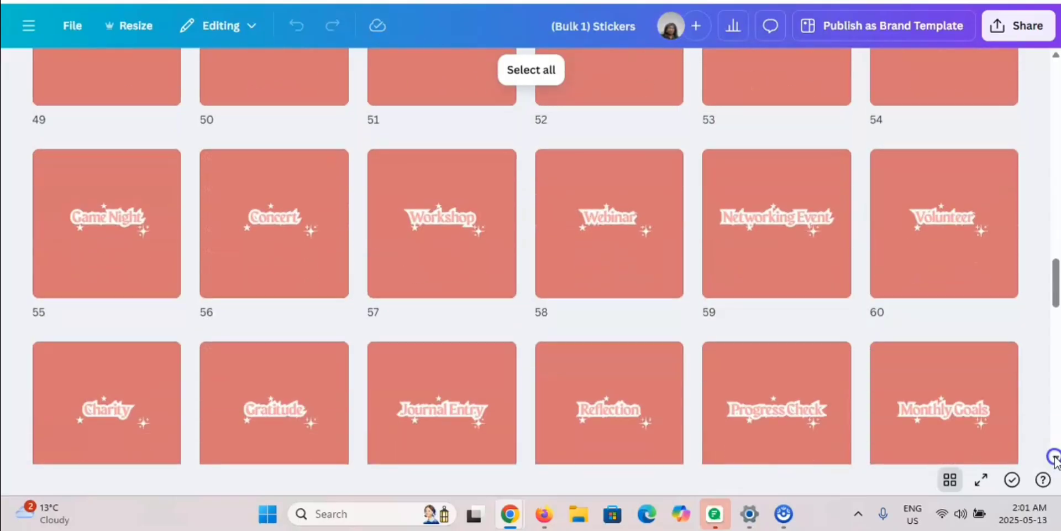
scroll(1055, 459, "down", 14)
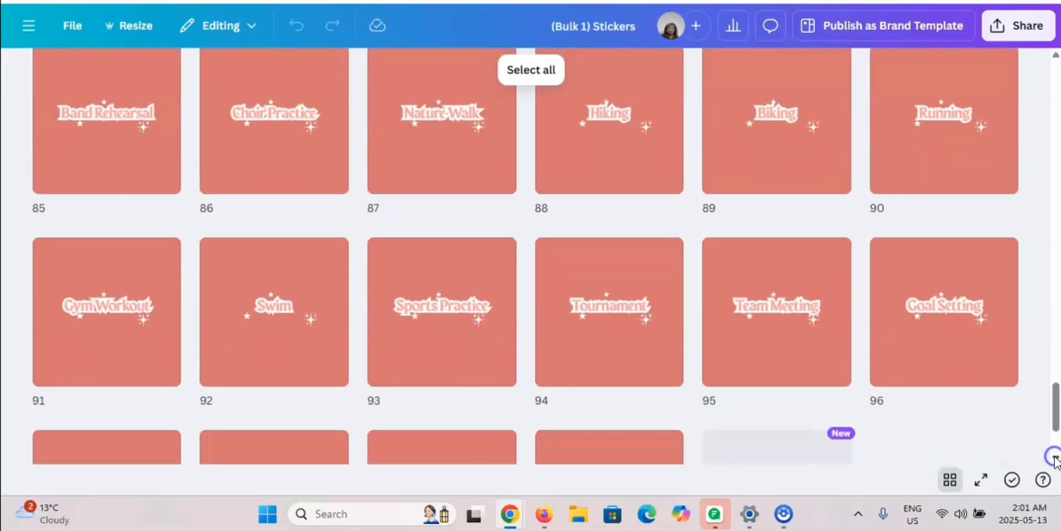